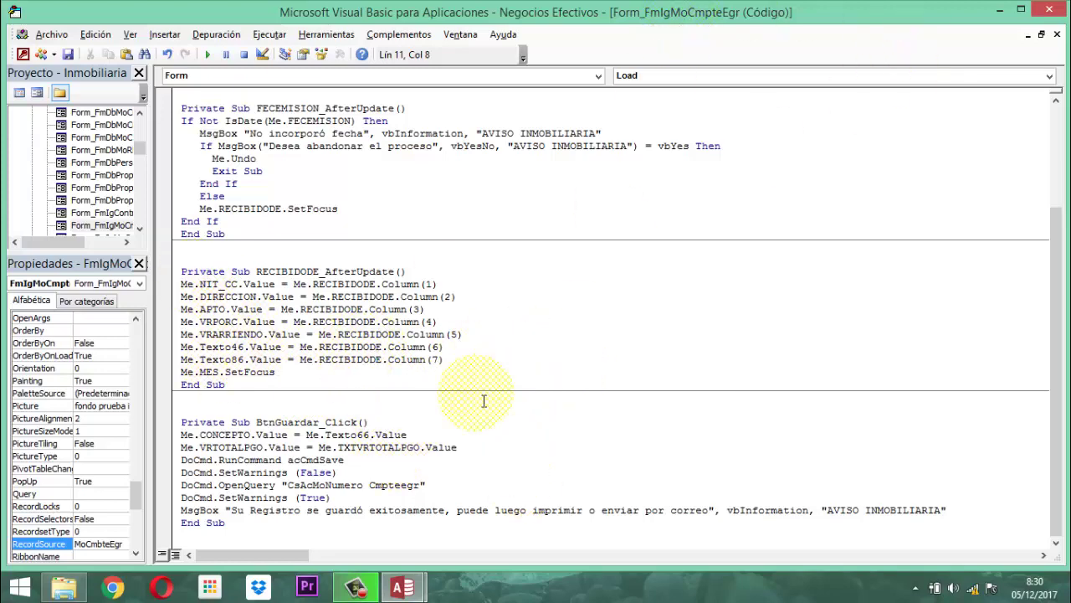
- Close the Visual Basic code window and the form's property sheet
{"action": "scroll", "coordinate": [484, 401], "scroll_direction": "up", "scroll_amount": 4}
{"action": "scroll", "coordinate": [452, 333], "scroll_direction": "down", "scroll_amount": 4}
{"action": "left_click", "coordinate": [1050, 12]}
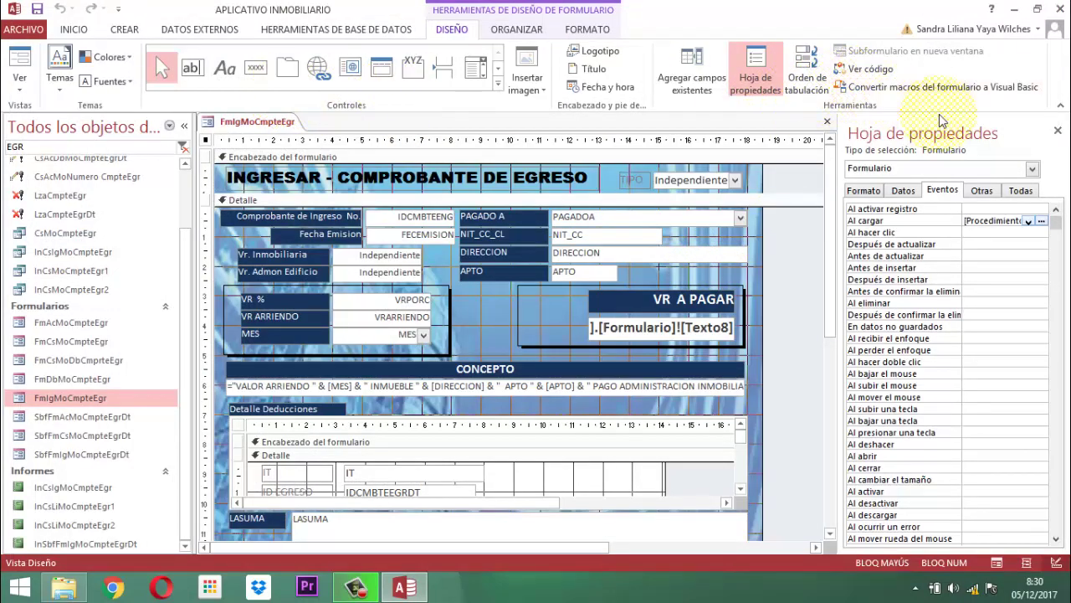
{"action": "left_click", "coordinate": [1058, 130]}
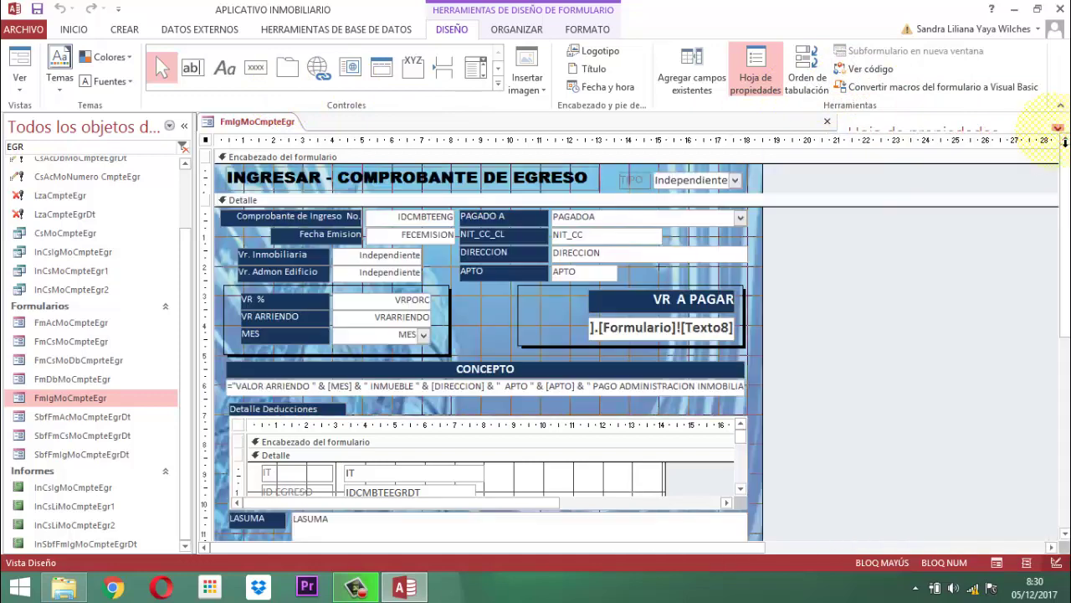
- Save the form FmIgMoCmpteEgr and switch it to Form view
{"action": "right_click", "coordinate": [237, 124]}
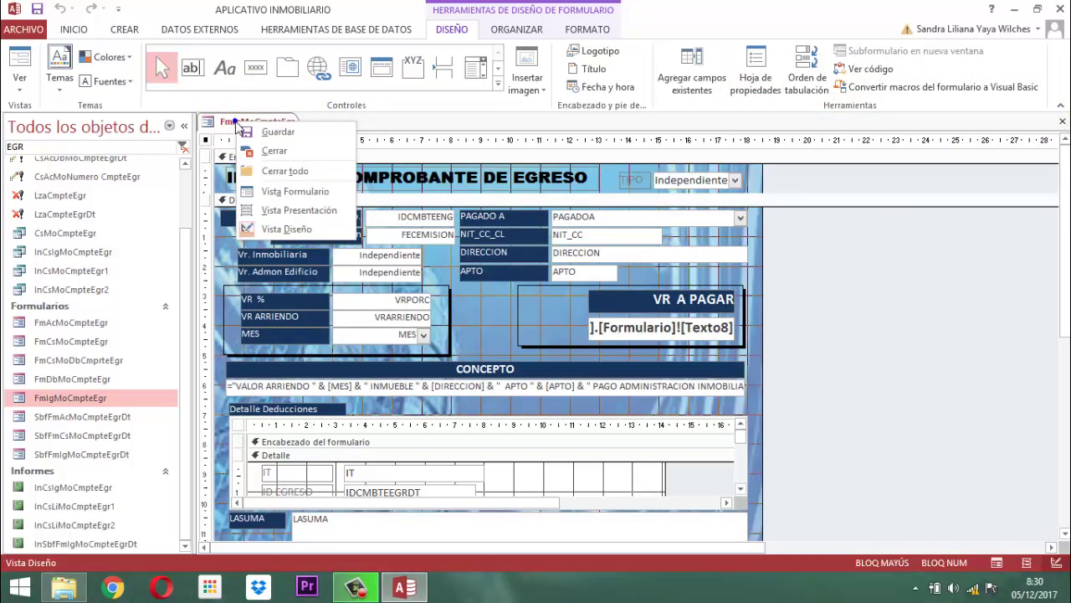
{"action": "left_click", "coordinate": [252, 131]}
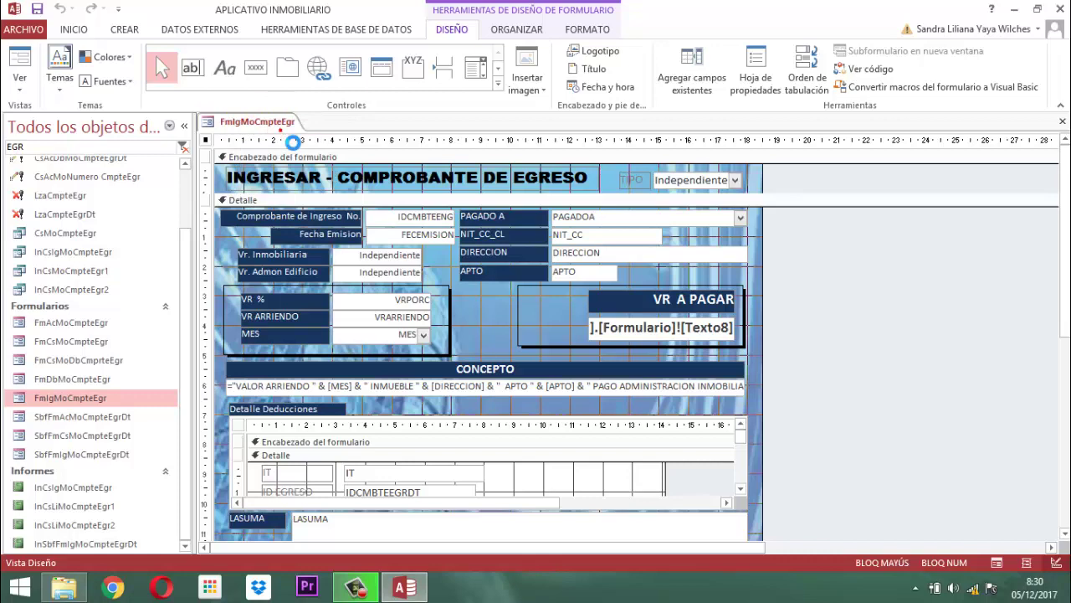
{"action": "right_click", "coordinate": [256, 122]}
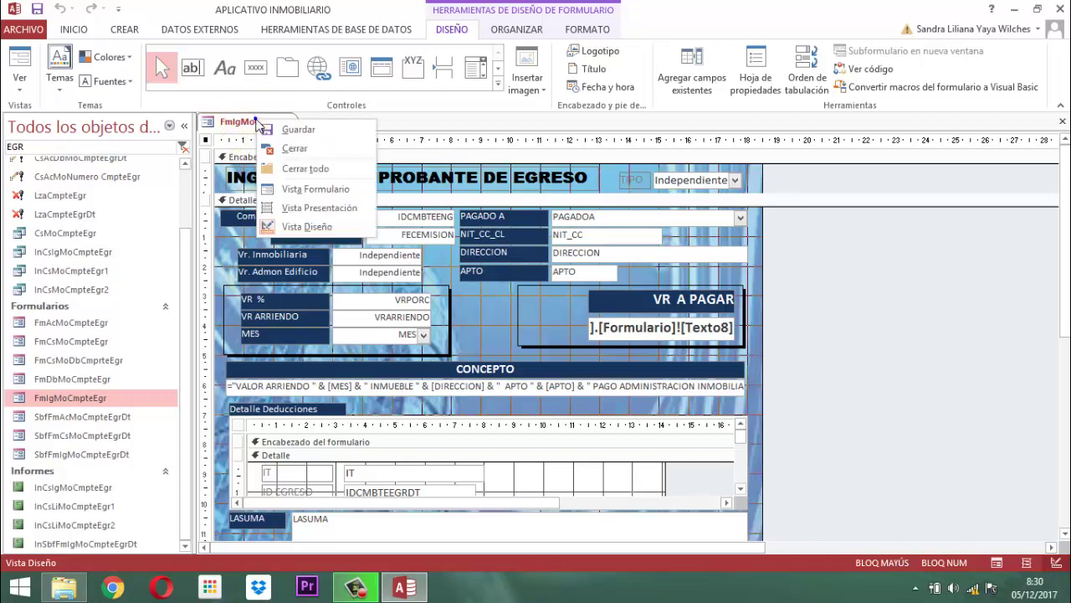
{"action": "left_click", "coordinate": [312, 190]}
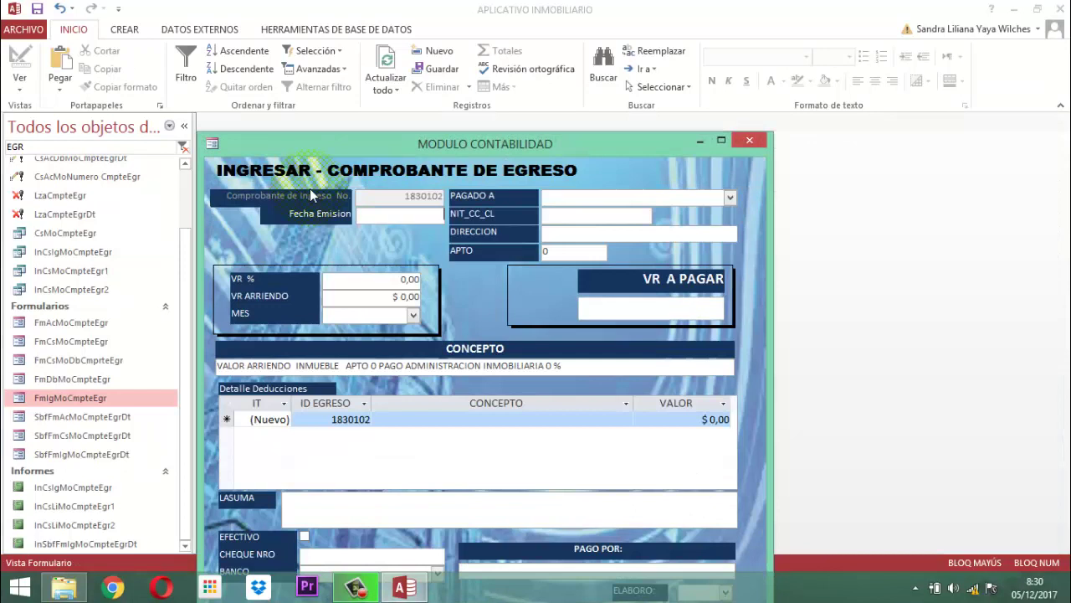
- Enter 01/01/2018 as the Fecha Emision and choose the payee's entry for apartment 301 in PAGADO A
{"action": "type", "text": "01/01/2018"}
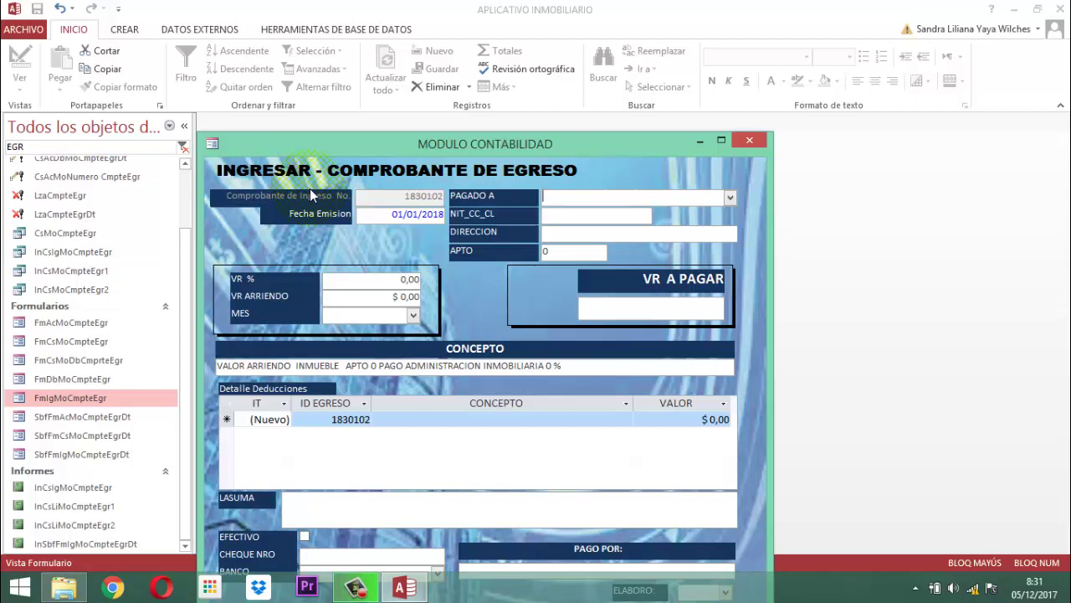
{"action": "key", "text": "F4"}
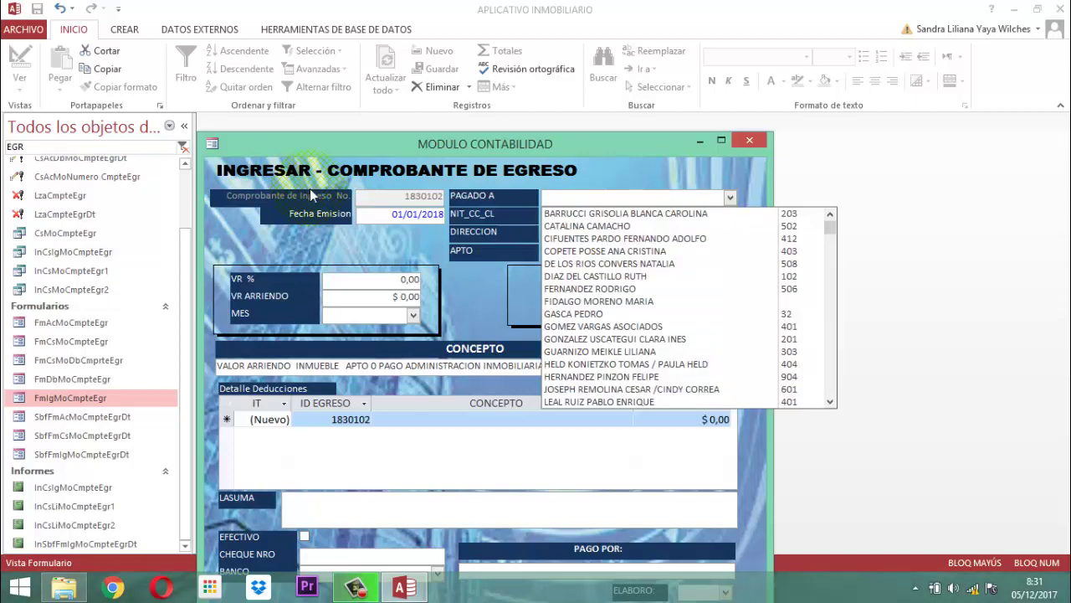
{"action": "scroll", "coordinate": [662, 322], "scroll_direction": "down", "scroll_amount": 3}
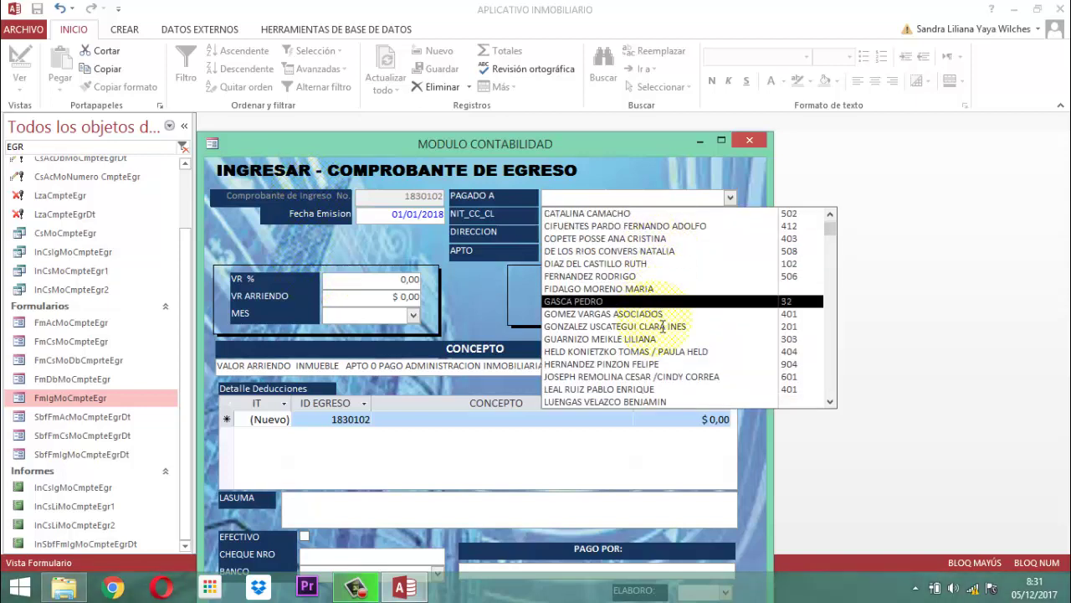
{"action": "scroll", "coordinate": [662, 326], "scroll_direction": "down", "scroll_amount": 5}
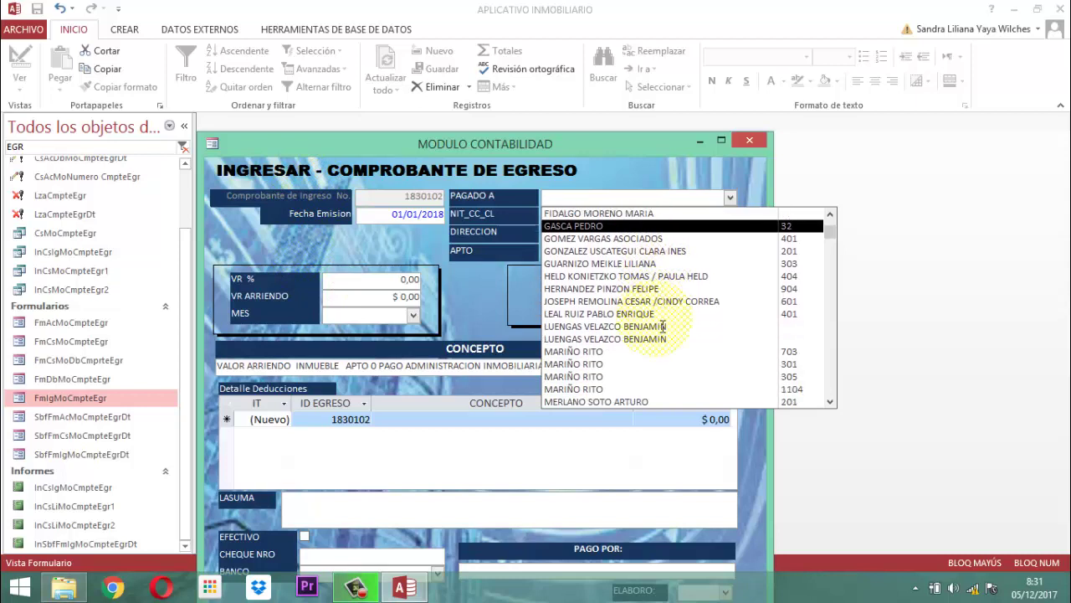
{"action": "left_click", "coordinate": [591, 351]}
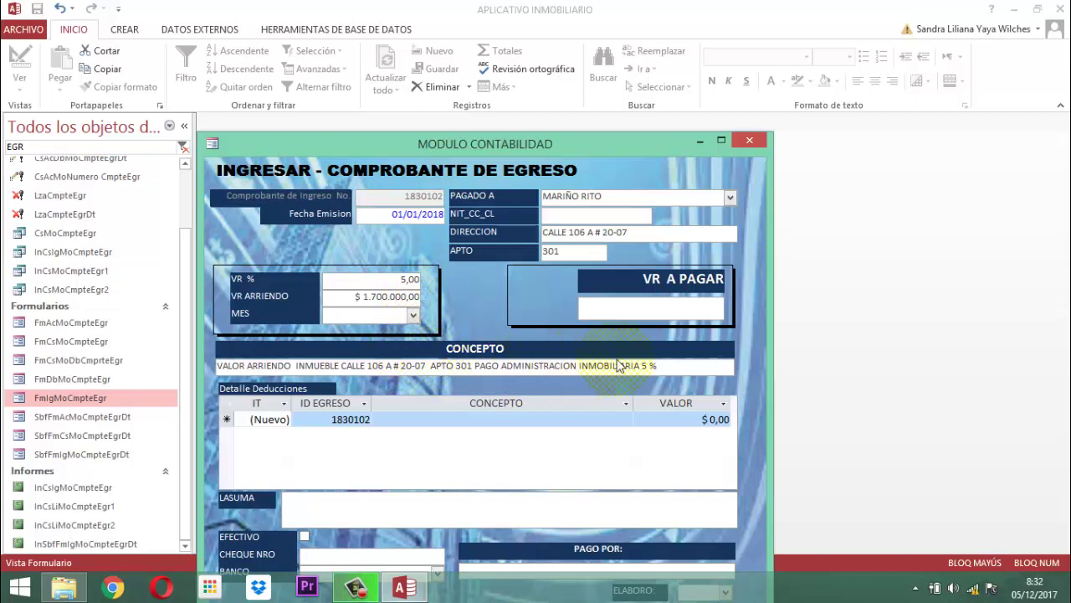
- Set the voucher's MES to ENERO
{"action": "left_click", "coordinate": [413, 315]}
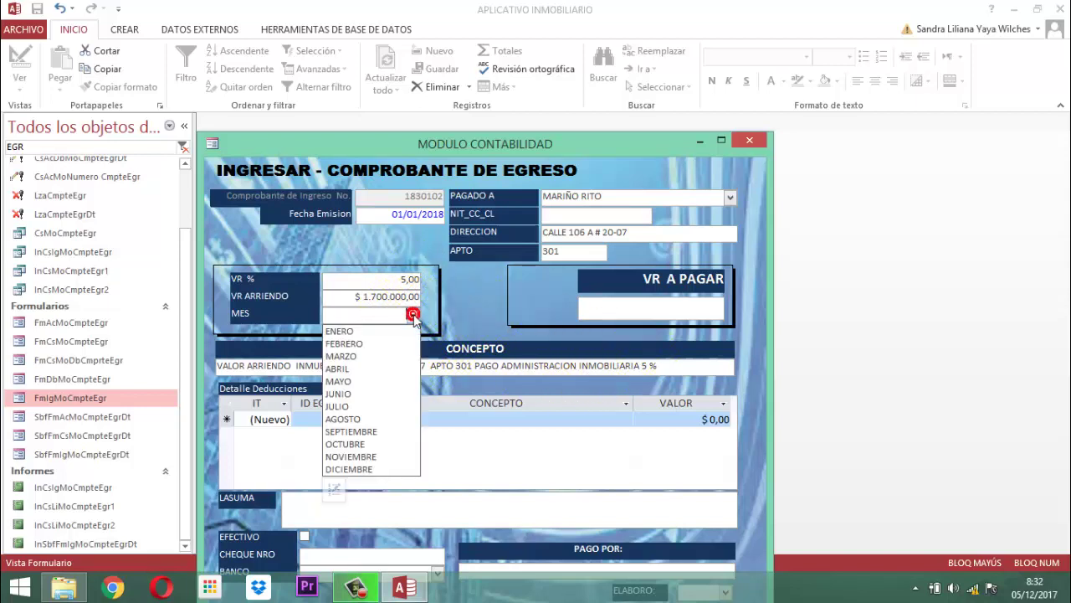
{"action": "left_click", "coordinate": [337, 332]}
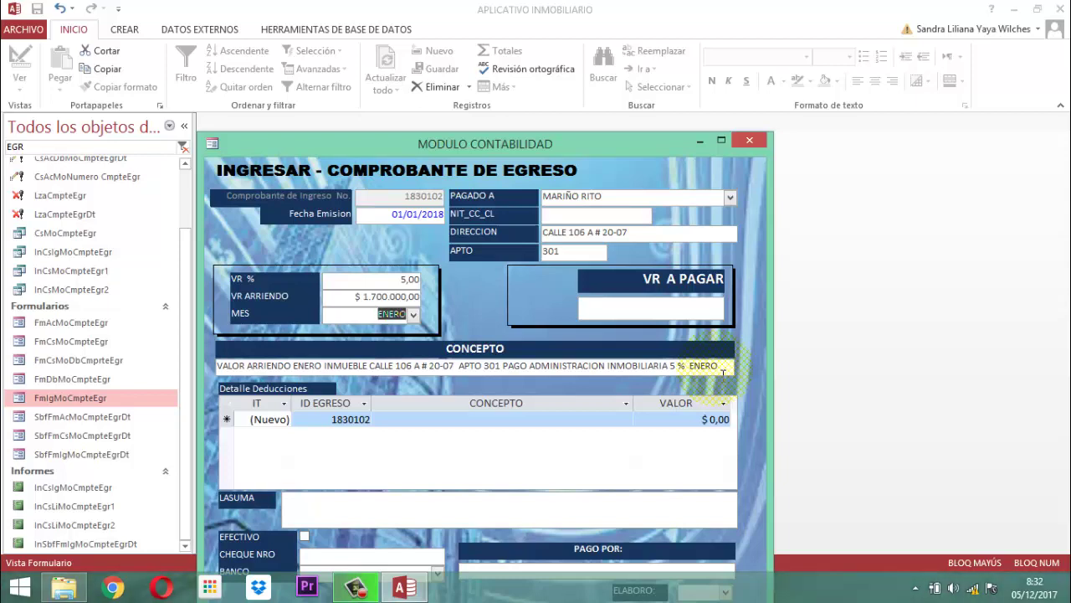
{"action": "key", "text": "Tab"}
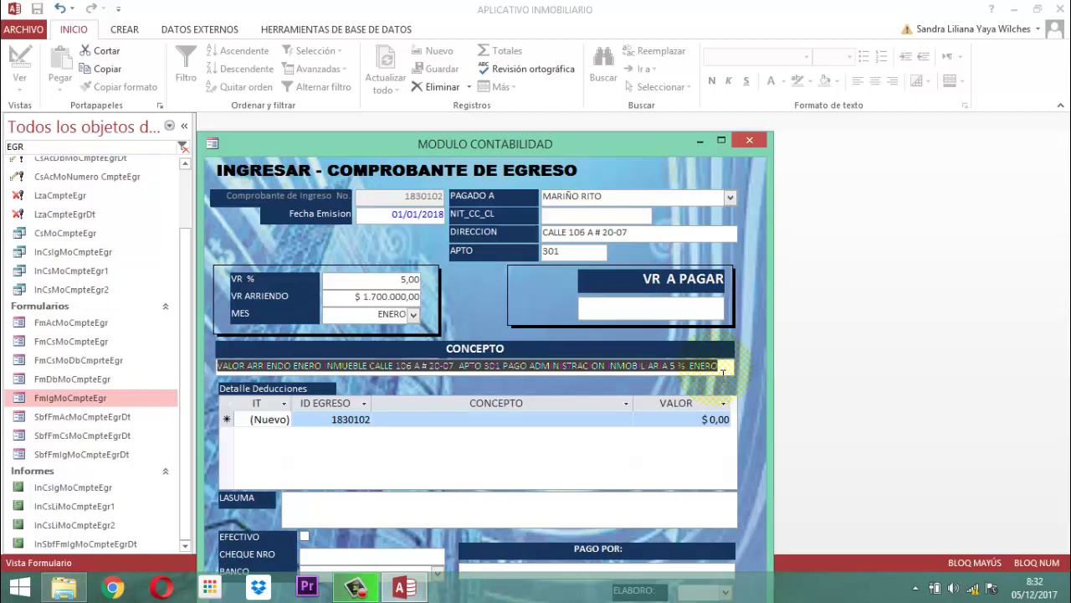
- Add a deduction row with the concept ADMON INMOBILIARIA to Detalle Deducciones, keeping its calculated value
{"action": "key", "text": "Tab"}
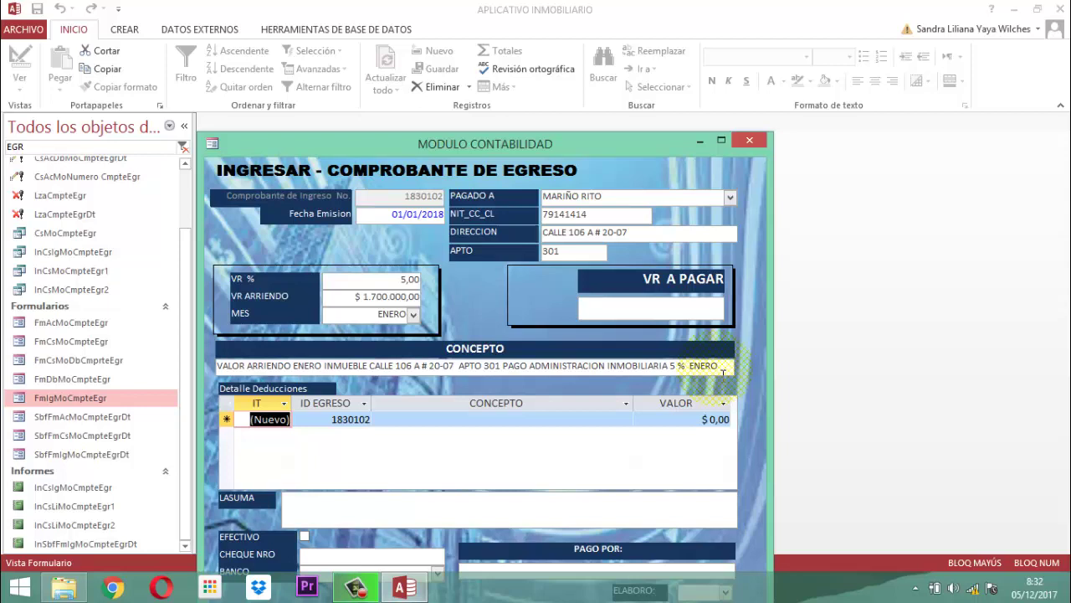
{"action": "key", "text": "Tab"}
{"action": "key", "text": "Tab"}
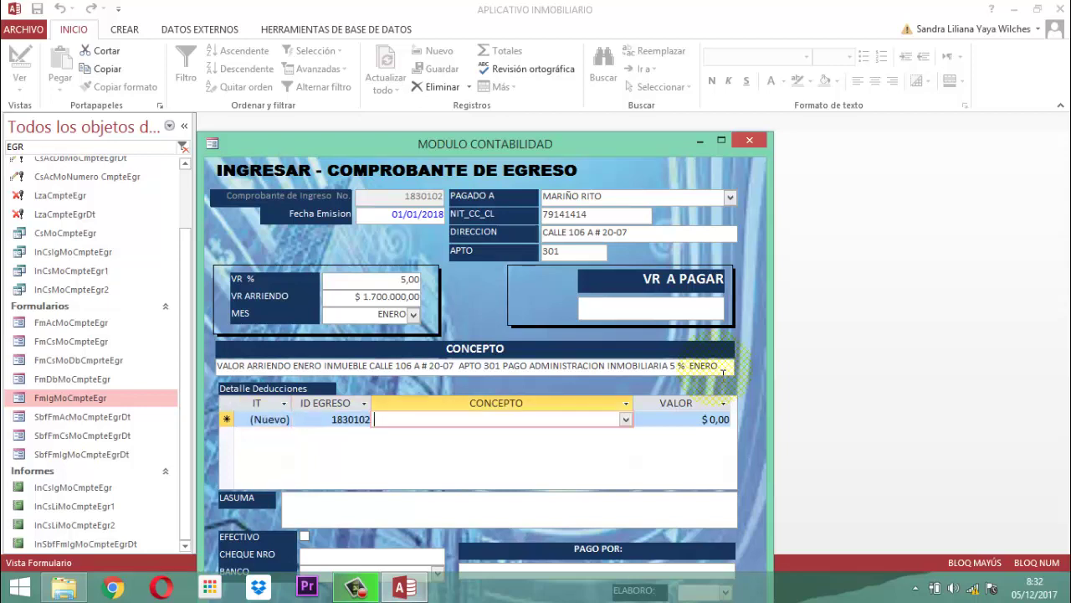
{"action": "key", "text": "alt+Down"}
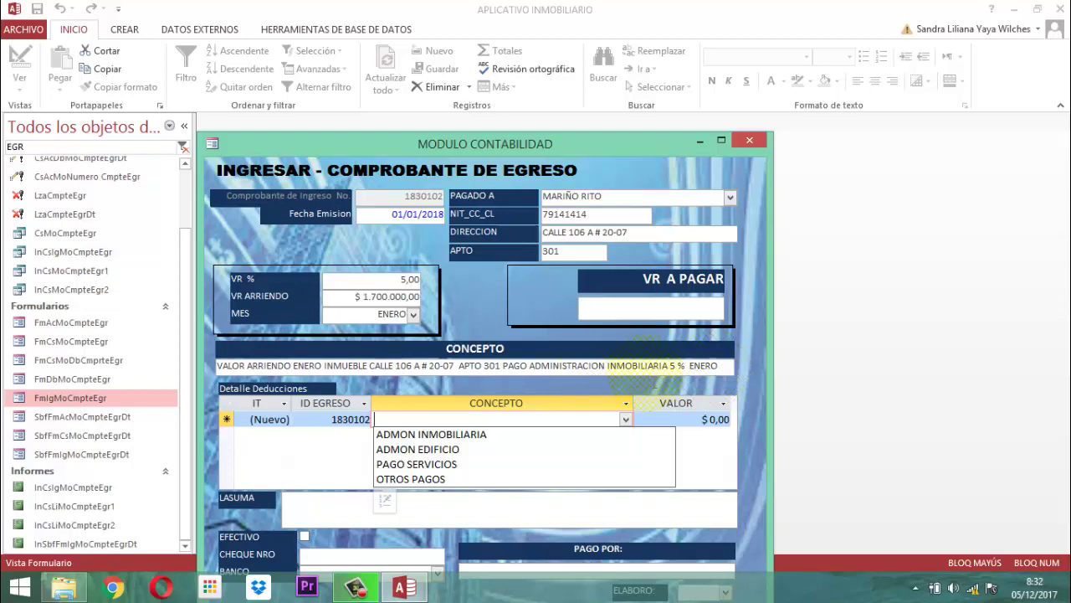
{"action": "left_click", "coordinate": [429, 434]}
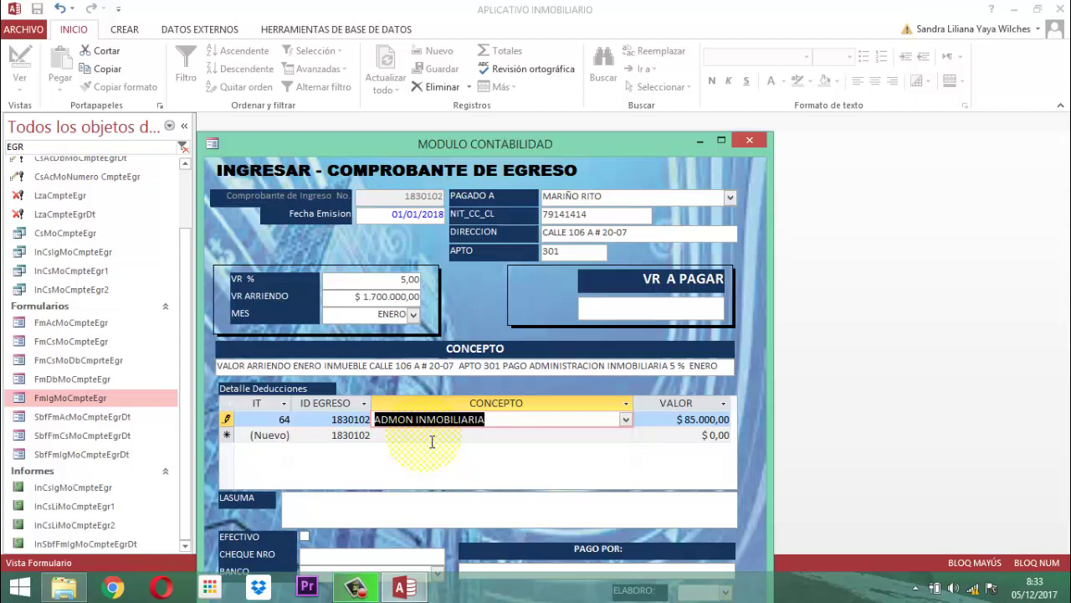
{"action": "key", "text": "Tab"}
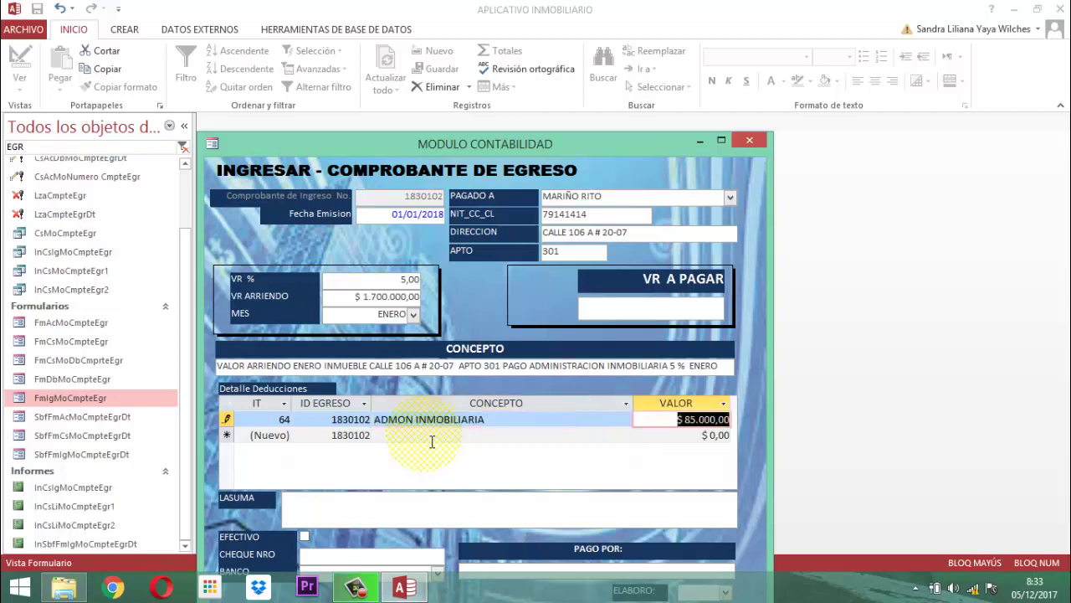
{"action": "key", "text": "Tab"}
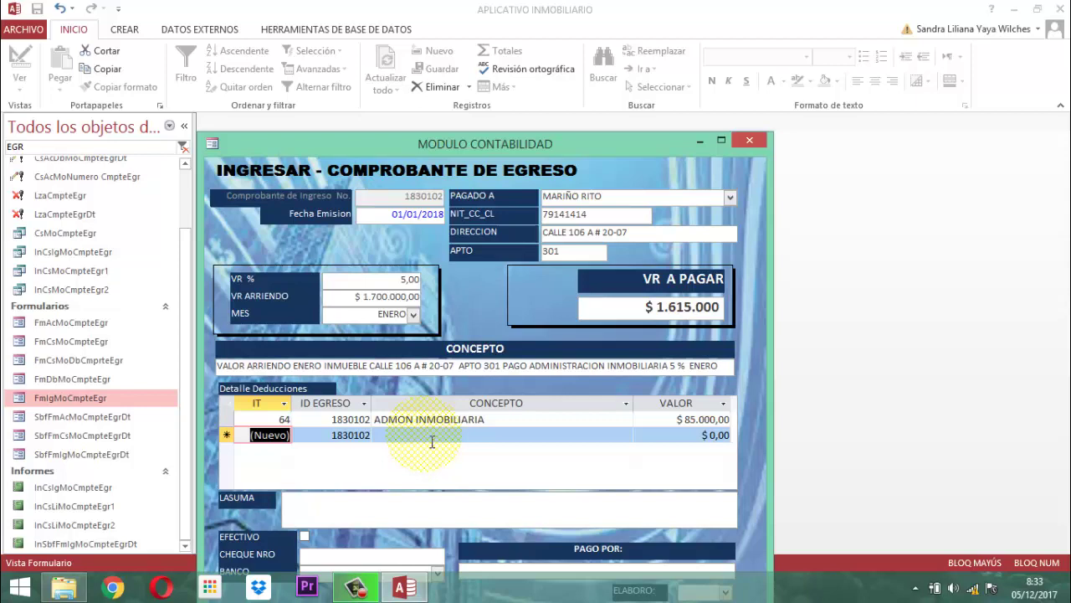
- Add a second deduction row with the concept ADMON EDIFICIO, accepting its default value
{"action": "key", "text": "Tab"}
{"action": "key", "text": "Tab"}
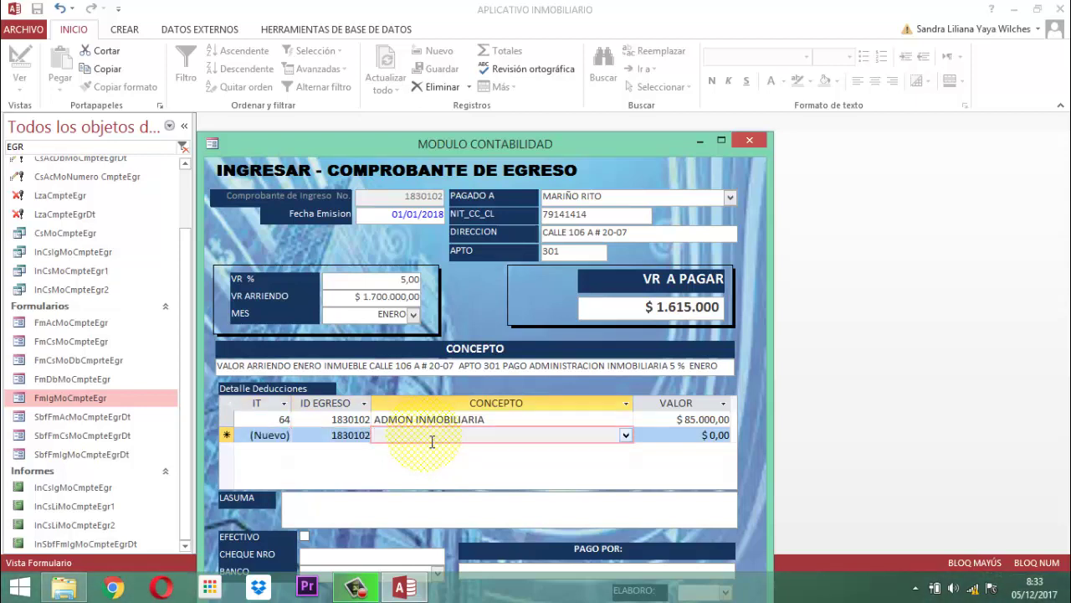
{"action": "key", "text": "alt+Down"}
{"action": "key", "text": "Down"}
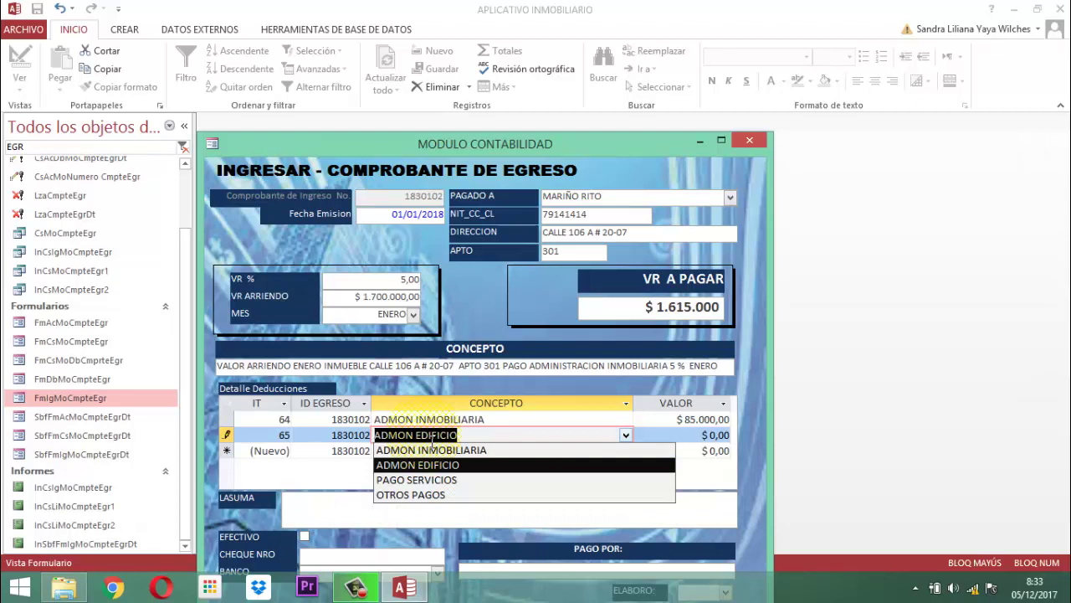
{"action": "key", "text": "Tab"}
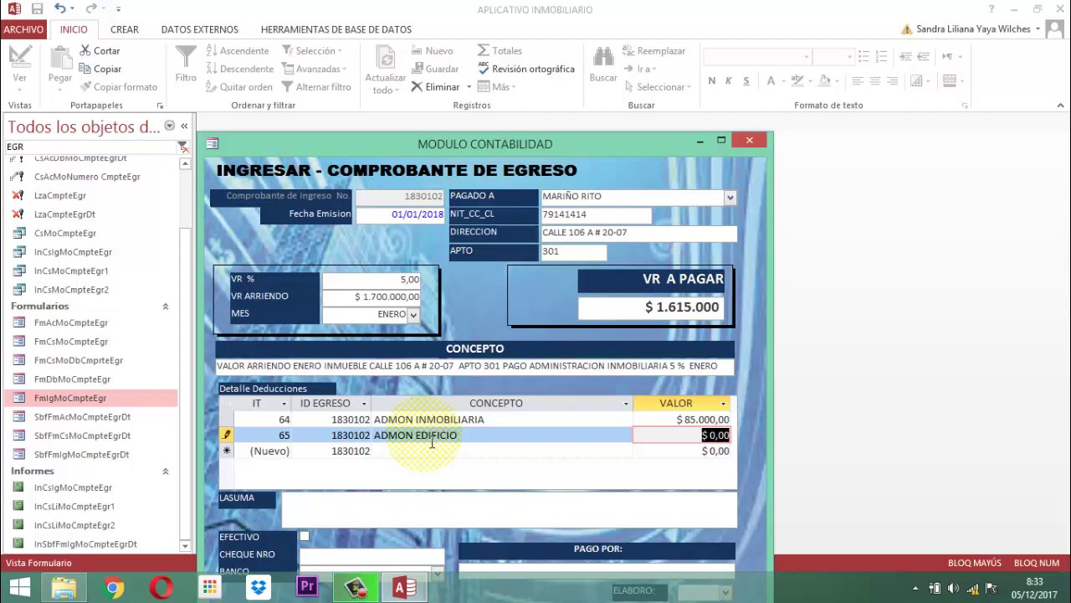
{"action": "key", "text": "Tab"}
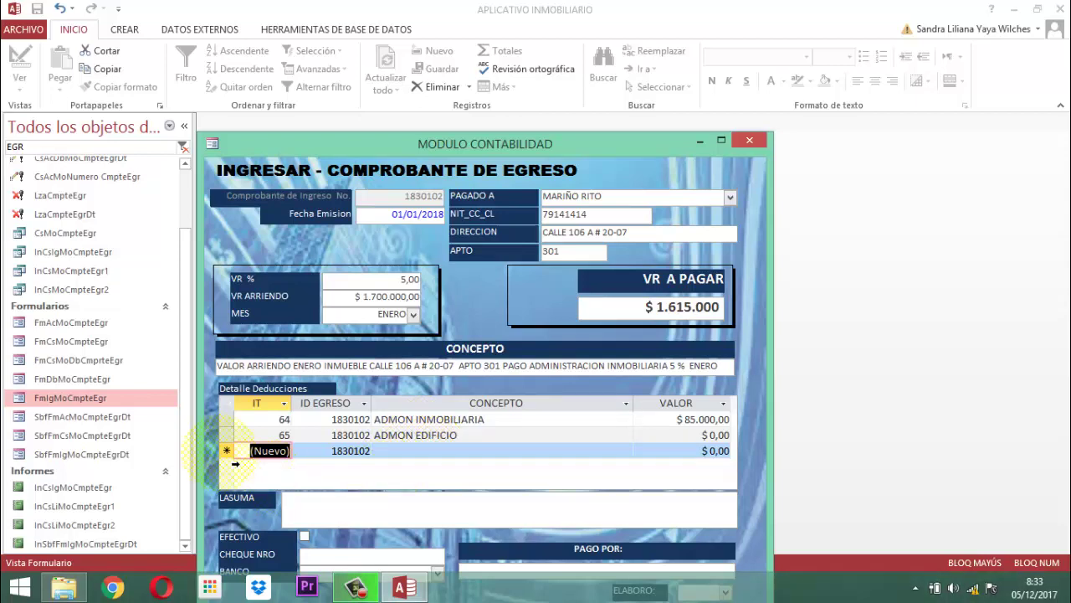
- Delete the ADMON EDIFICIO record from Detalle Deducciones
{"action": "left_click", "coordinate": [227, 435]}
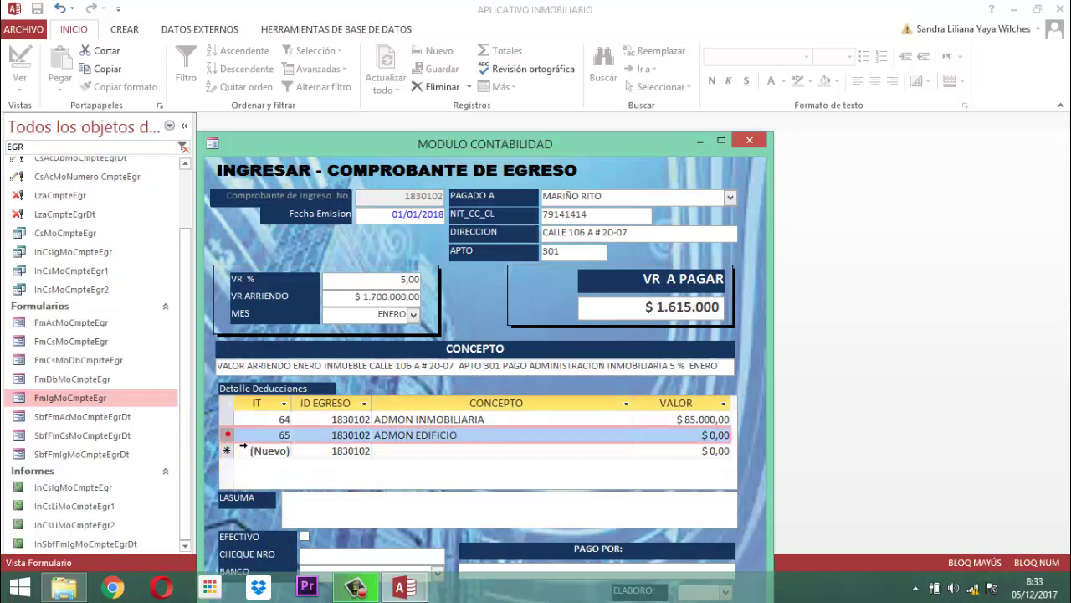
{"action": "right_click", "coordinate": [227, 435]}
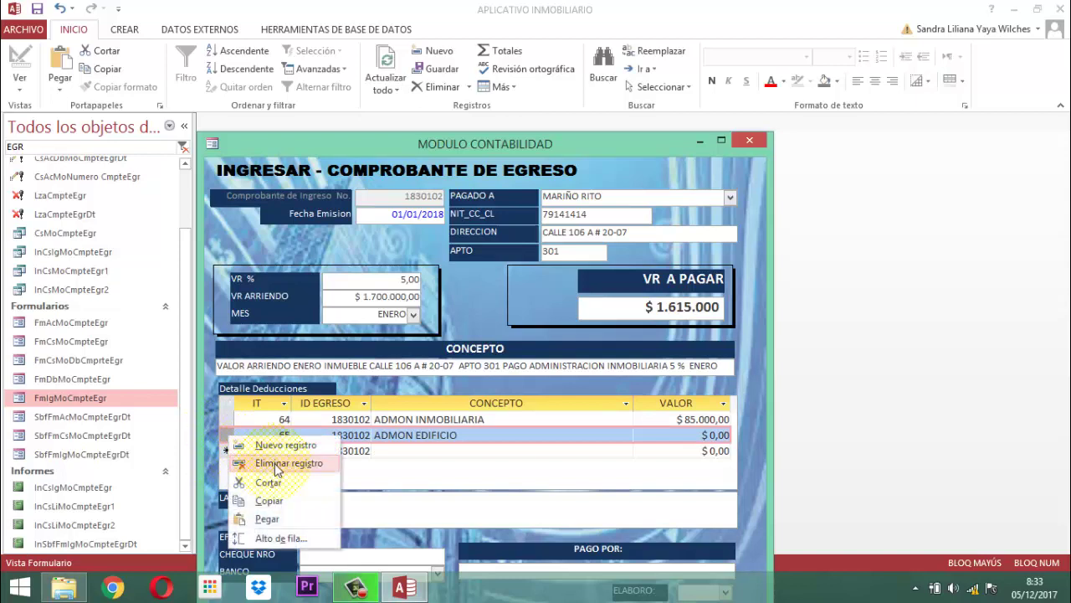
{"action": "left_click", "coordinate": [278, 467]}
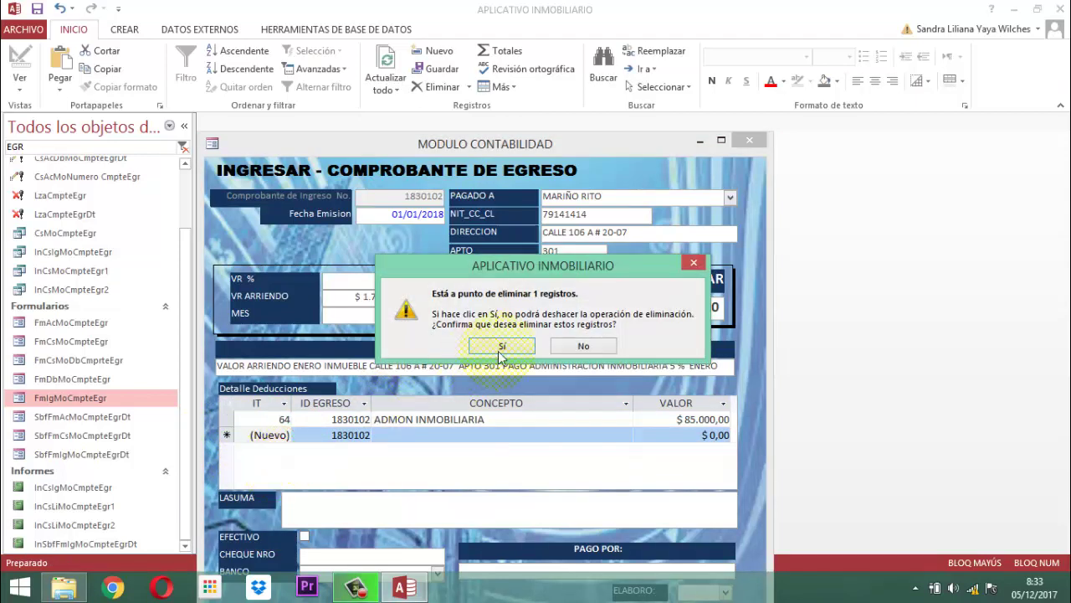
{"action": "left_click", "coordinate": [501, 346]}
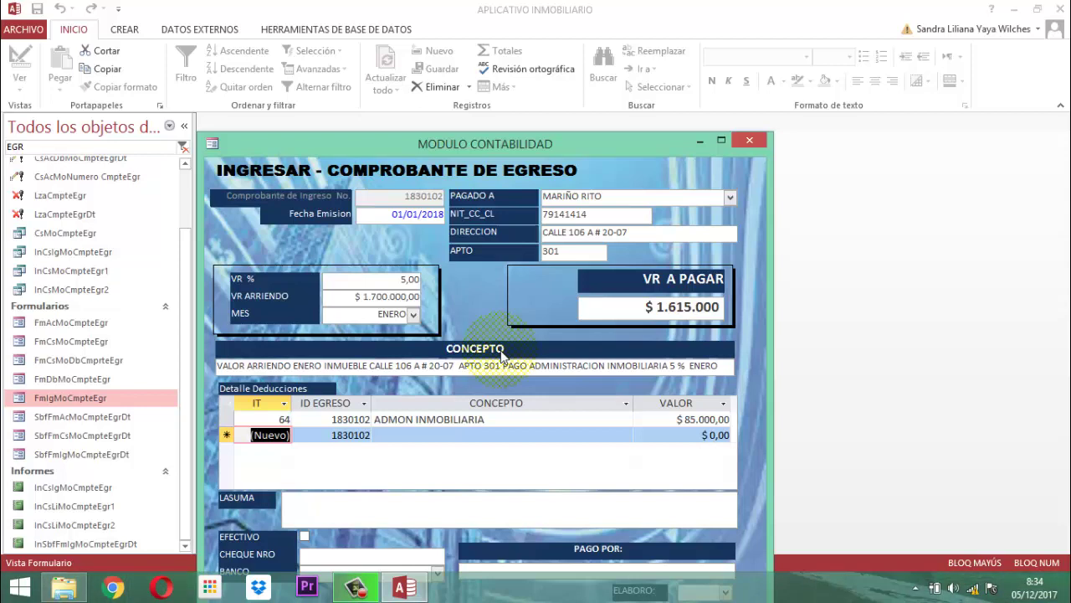
- Enter the amount in words in LASUMA as "UN MILLON SEISCIENTOS QUINCE MIL PESOS MCTE."
{"action": "key", "text": "Tab"}
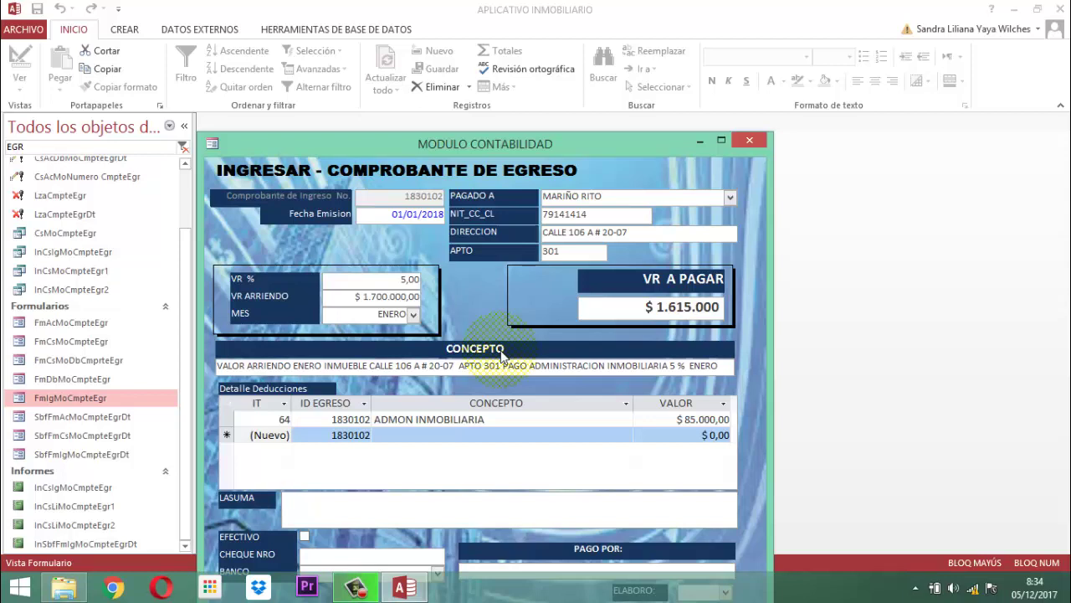
{"action": "type", "text": "UN MILLON SE"}
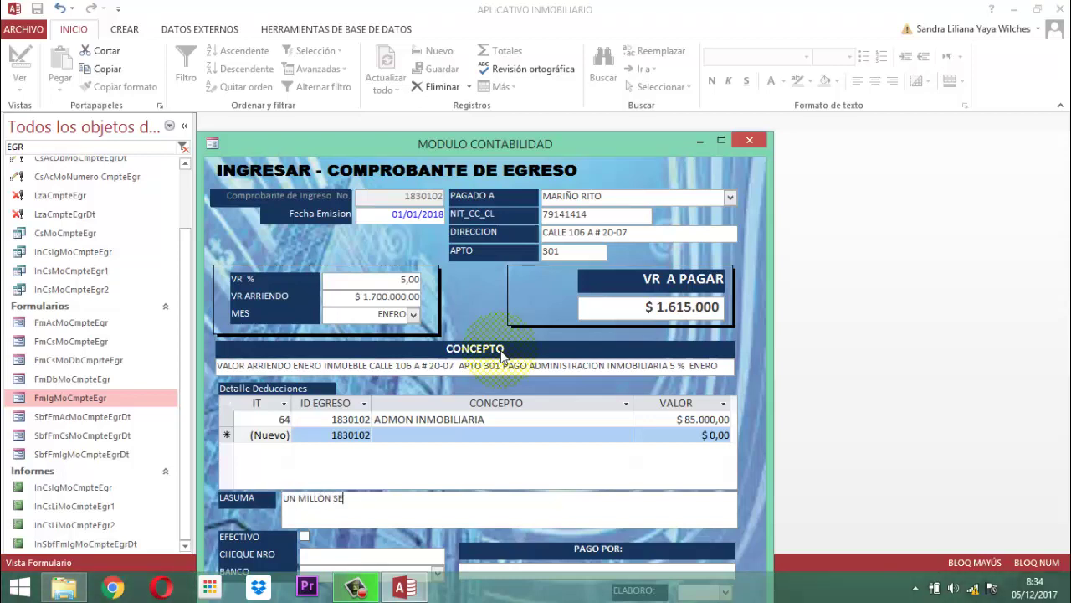
{"action": "type", "text": "SI"}
{"action": "key", "text": "BackSpace"}
{"action": "key", "text": "BackSpace"}
{"action": "type", "text": "ISCIENTOS QUINCE MIL PESOS "}
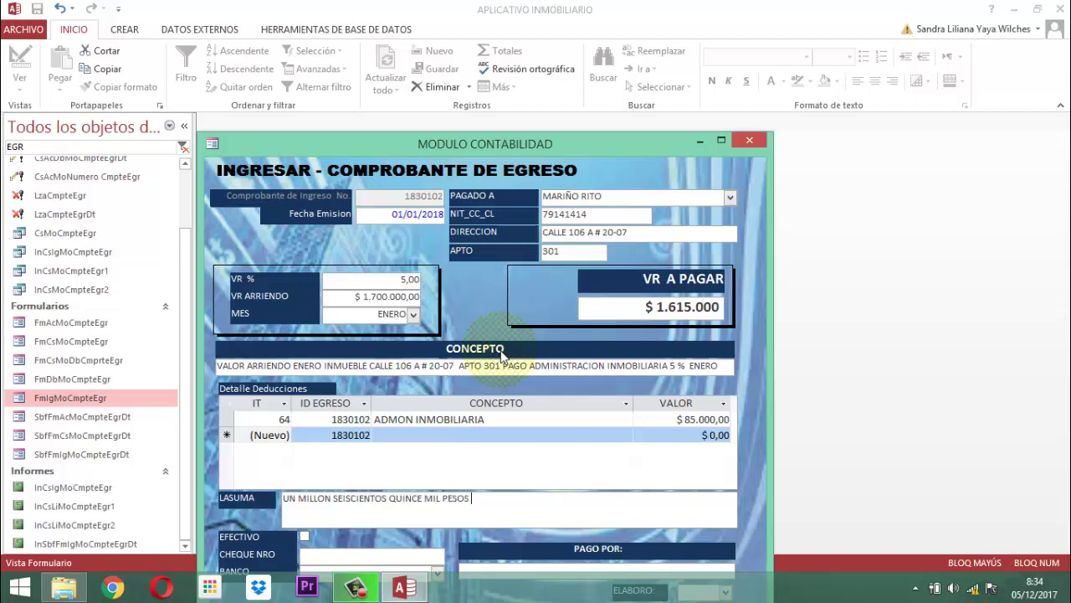
{"action": "type", "text": "MCTE."}
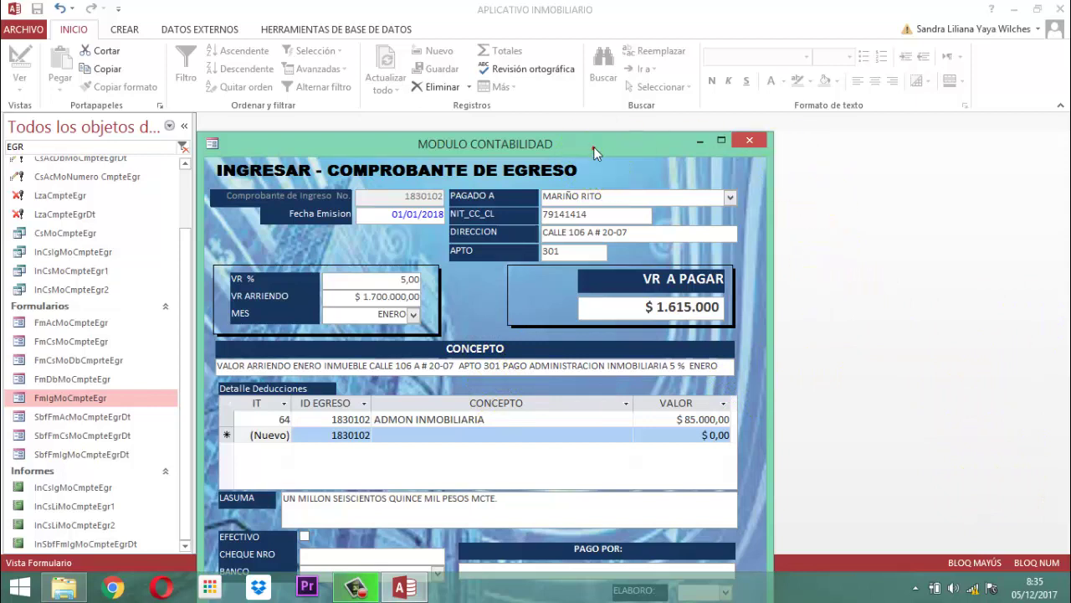
- Move the form window up to reveal its payment fields and set BANCO to BANCO DAVIVIENDA
{"action": "left_click_drag", "start_coordinate": [593, 146], "coordinate": [594, 24]}
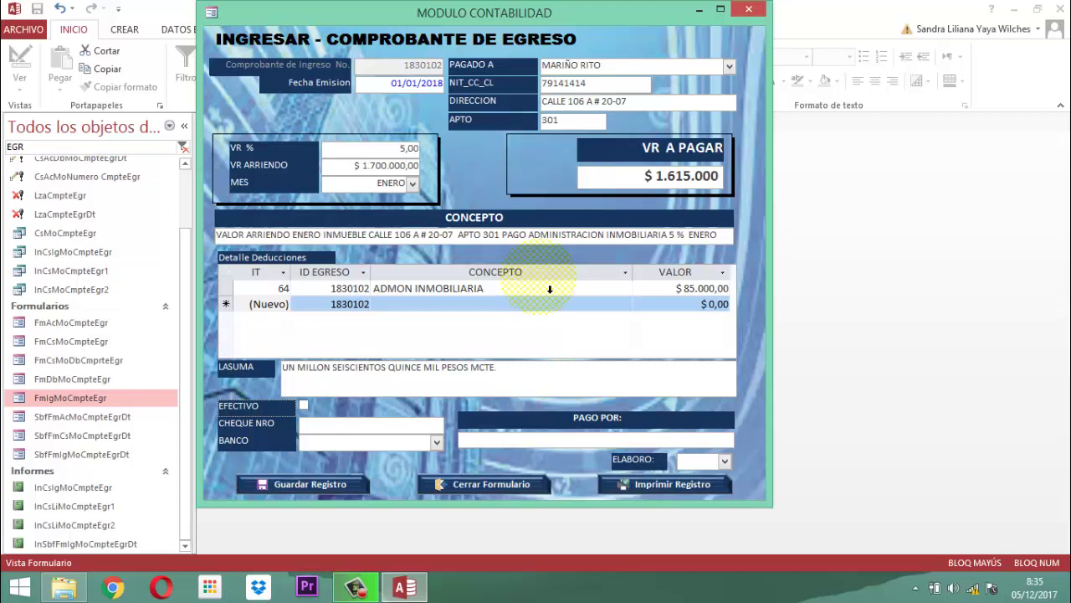
{"action": "left_click", "coordinate": [437, 443]}
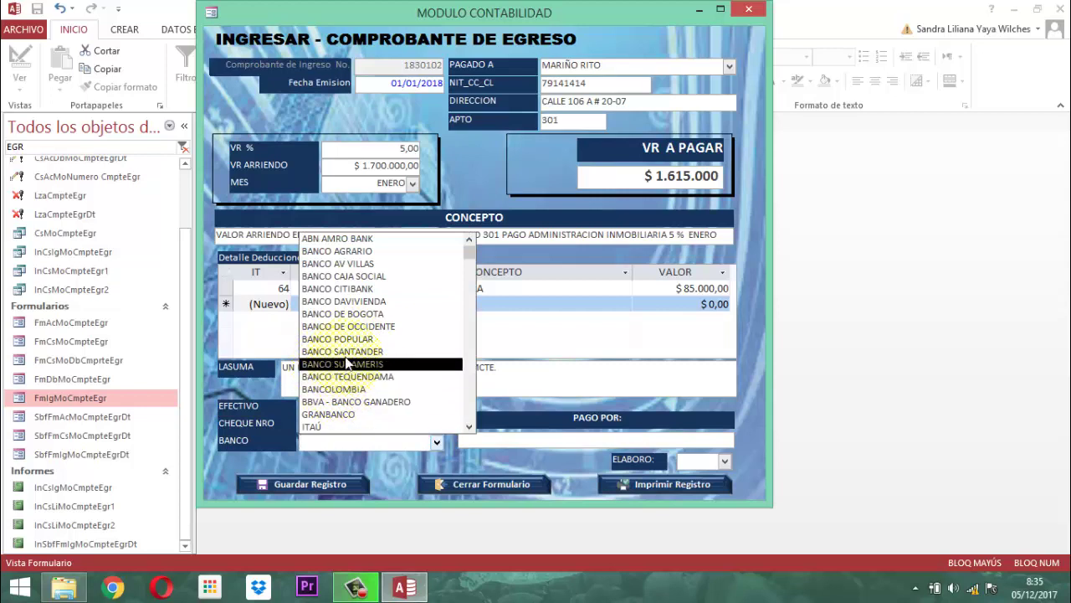
{"action": "left_click", "coordinate": [362, 302]}
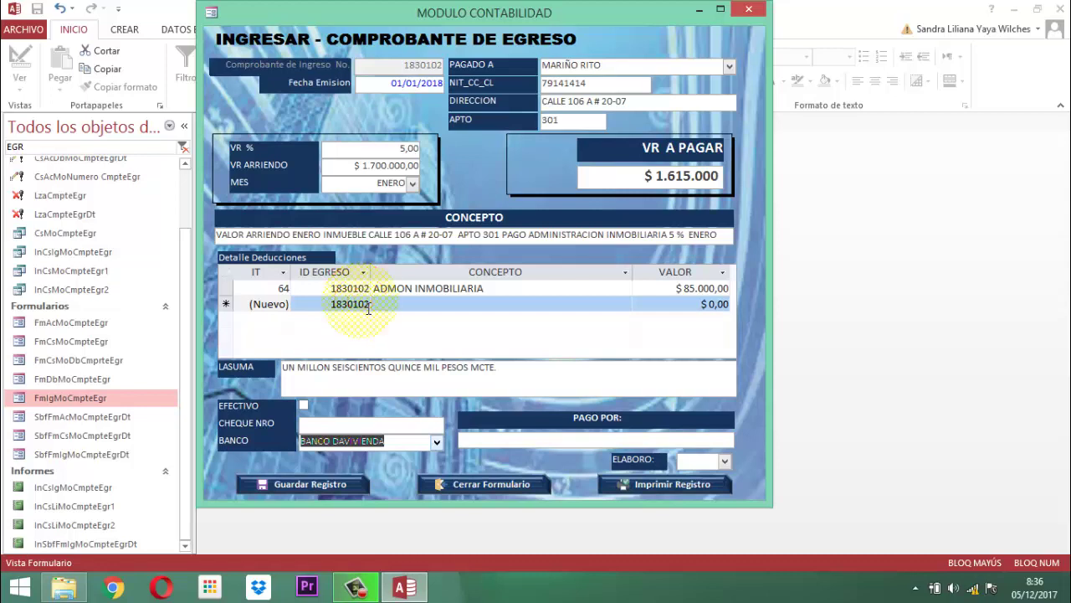
- Enter TRANSFERENCIA as the PAGO POR payment method and set ELABORO to OTRO
{"action": "type", "text": "TR"}
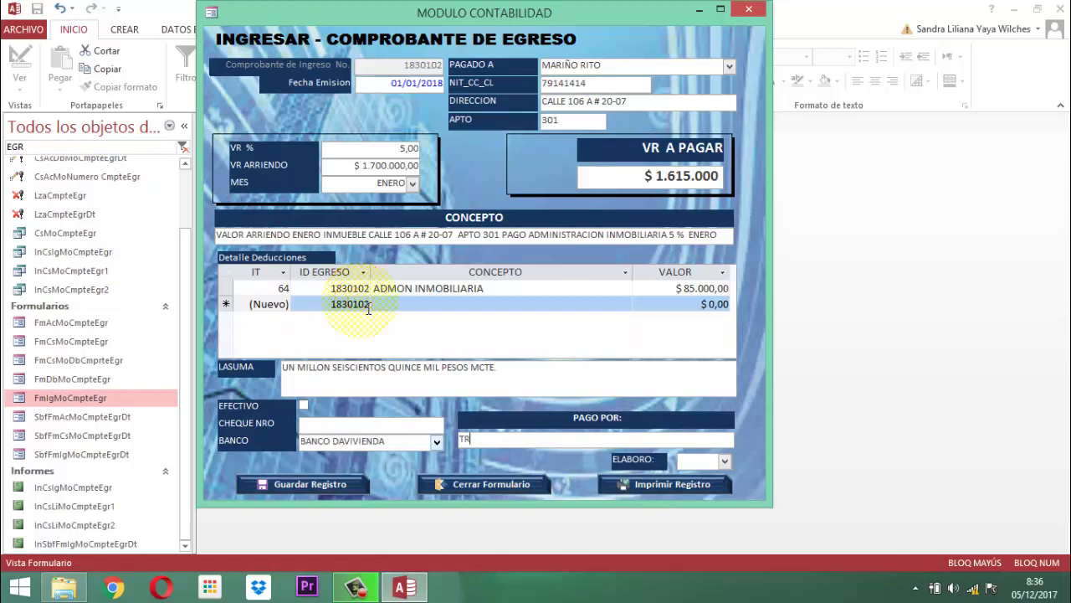
{"action": "type", "text": "ANSFERENCIA"}
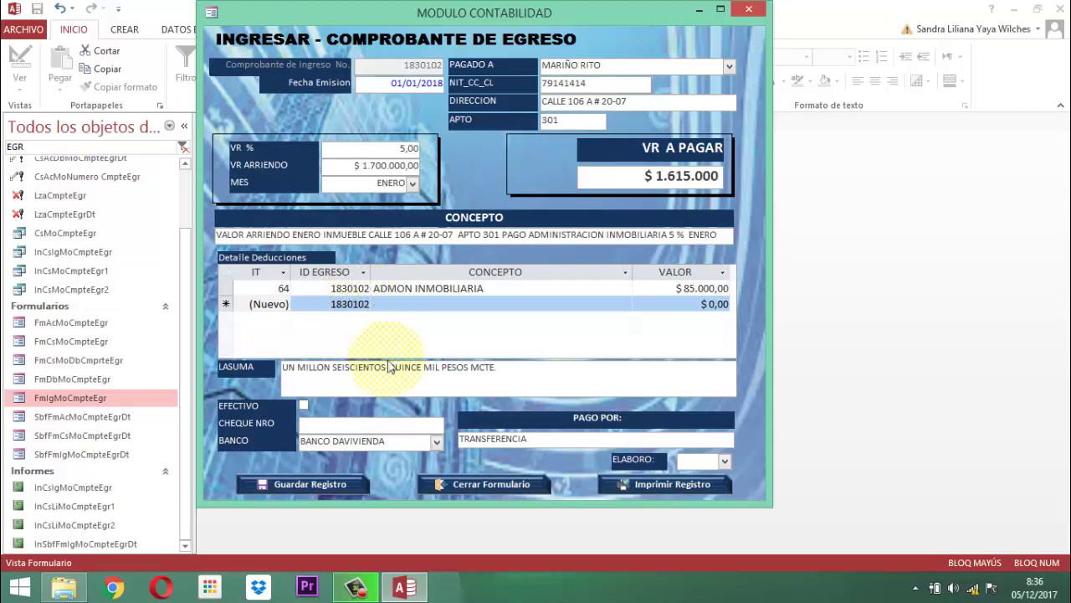
{"action": "left_click", "coordinate": [665, 469]}
{"action": "left_click", "coordinate": [726, 460]}
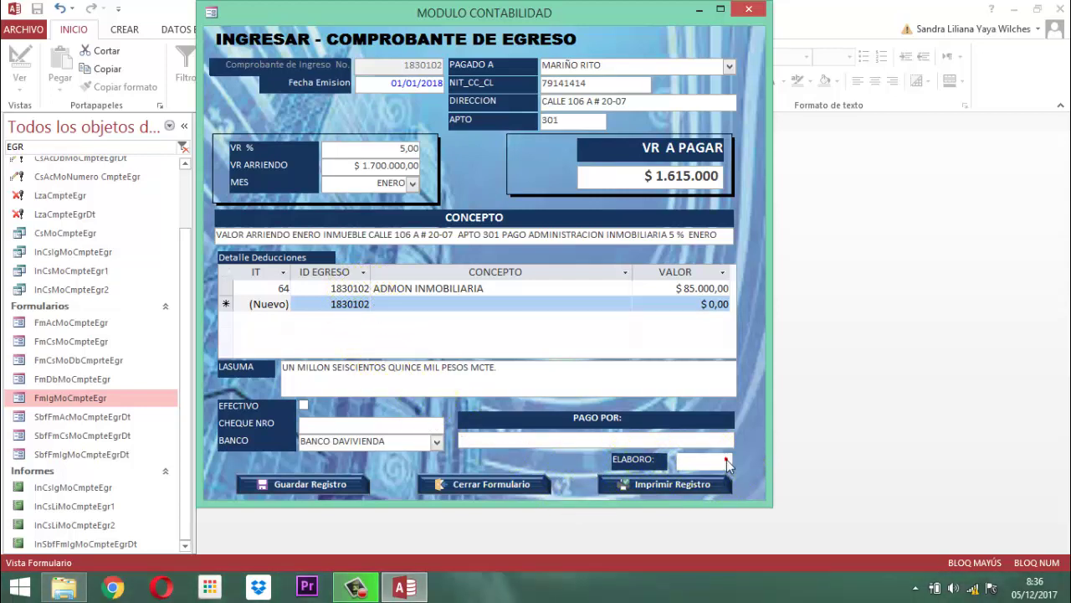
{"action": "left_click", "coordinate": [695, 502]}
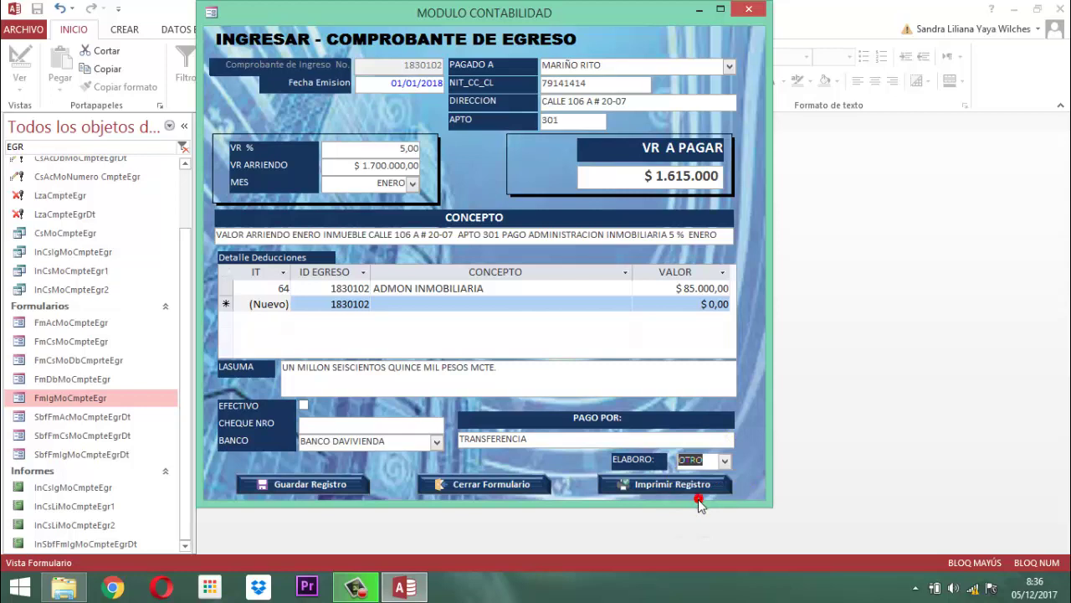
- Save the expense voucher record, accept the notice, and open the voucher's print preview
{"action": "left_click", "coordinate": [313, 486]}
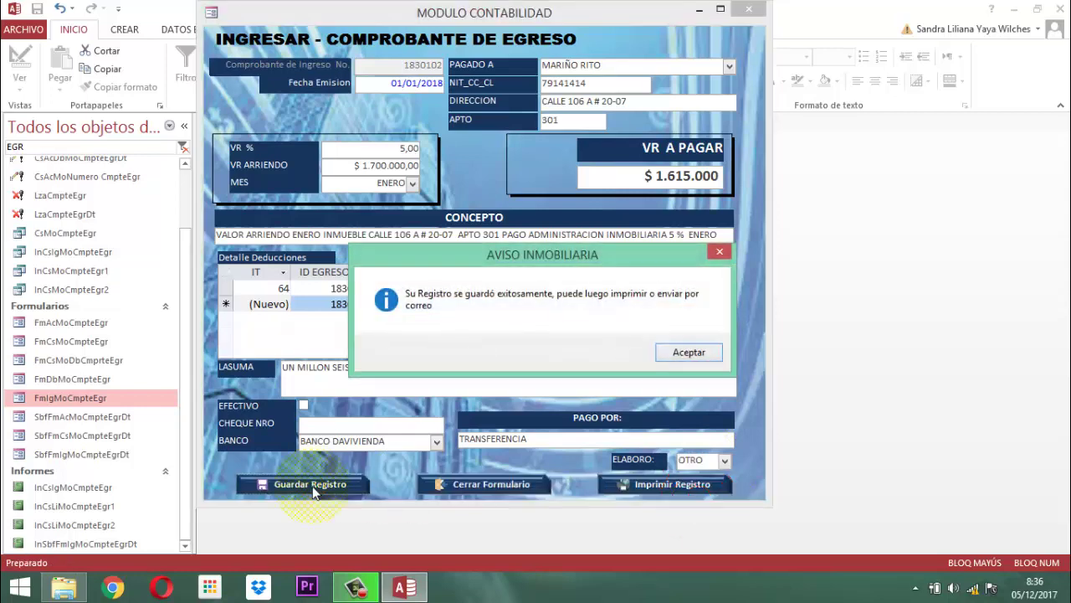
{"action": "left_click", "coordinate": [687, 353]}
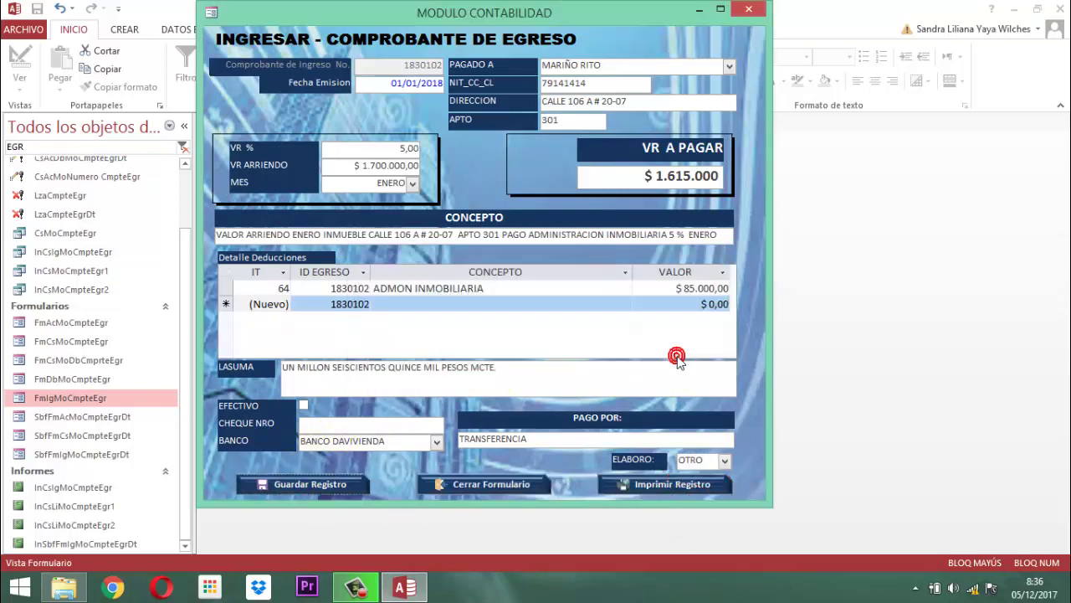
{"action": "left_click", "coordinate": [663, 483]}
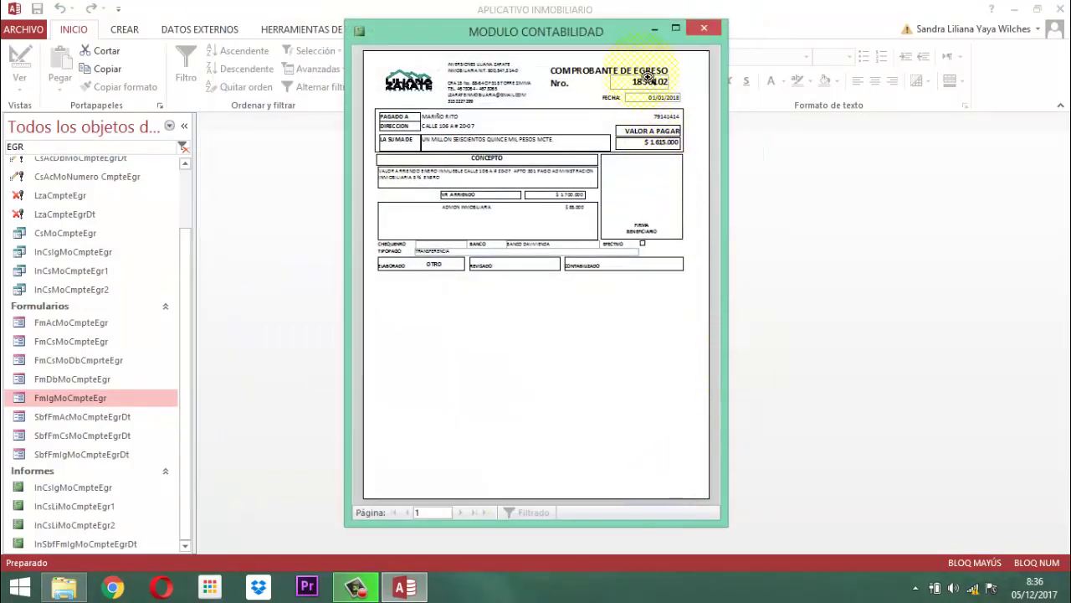
- Examine the voucher preview up close, checking the voucher number, date, amount payable, payee details and concept
{"action": "left_click", "coordinate": [647, 77]}
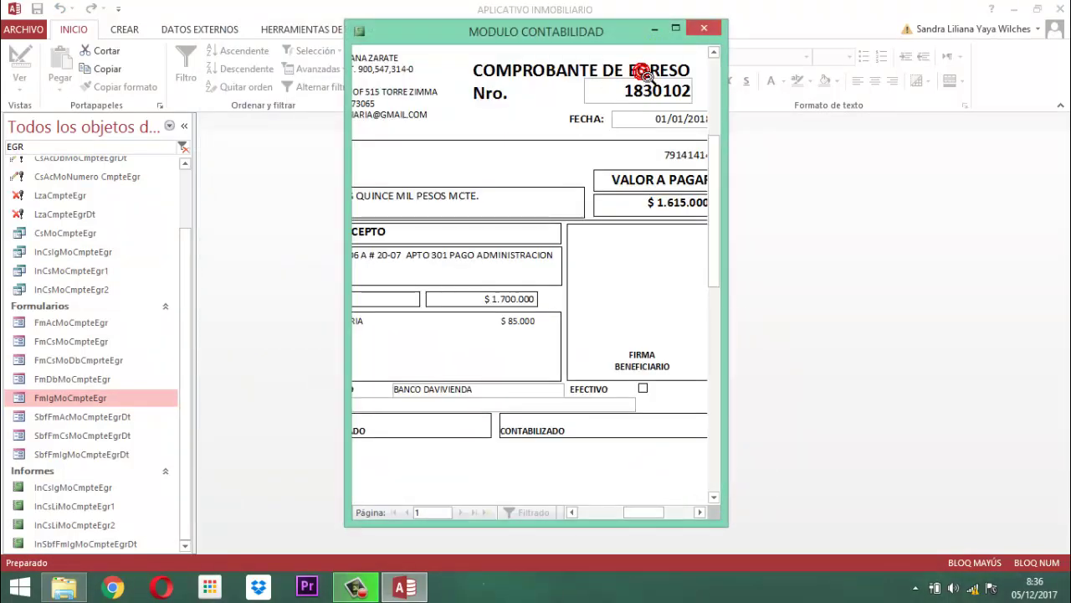
{"action": "left_click", "coordinate": [643, 74]}
{"action": "left_click", "coordinate": [648, 142]}
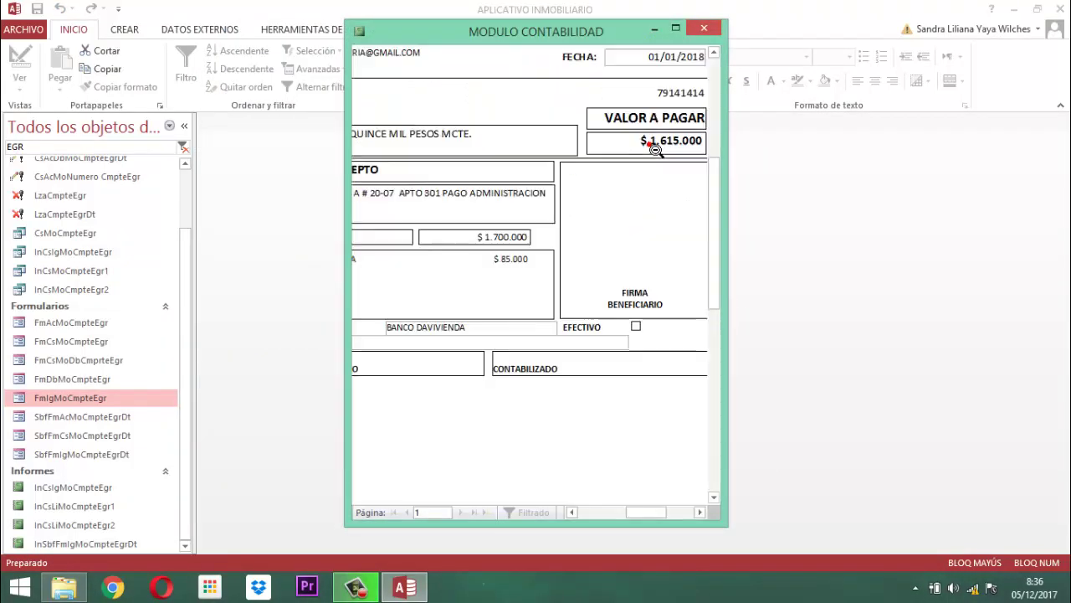
{"action": "left_click", "coordinate": [651, 143]}
{"action": "left_click", "coordinate": [553, 220]}
{"action": "left_click", "coordinate": [555, 201]}
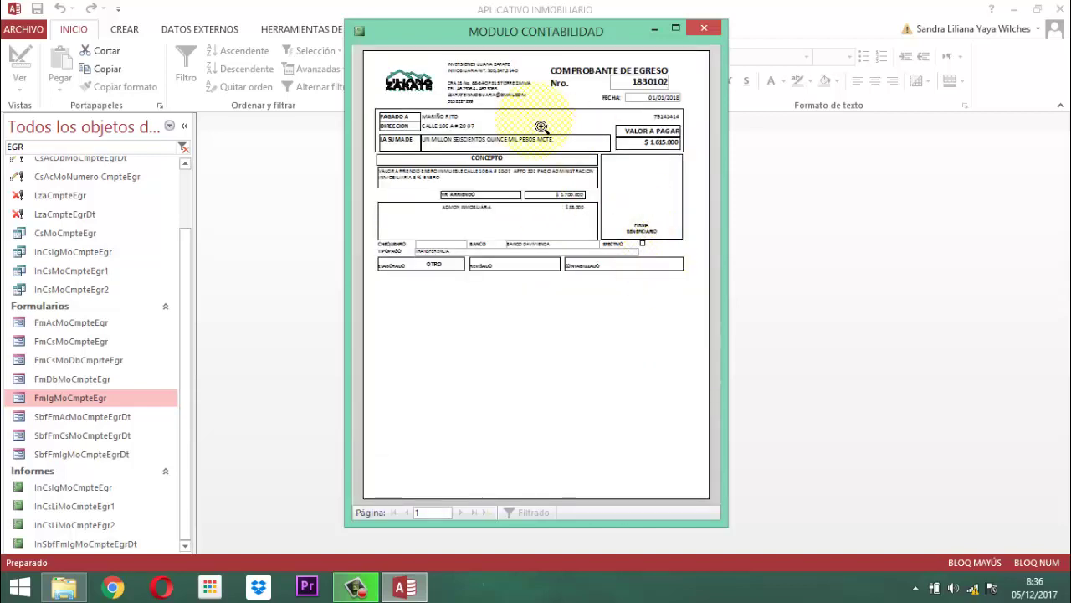
{"action": "left_click", "coordinate": [463, 119]}
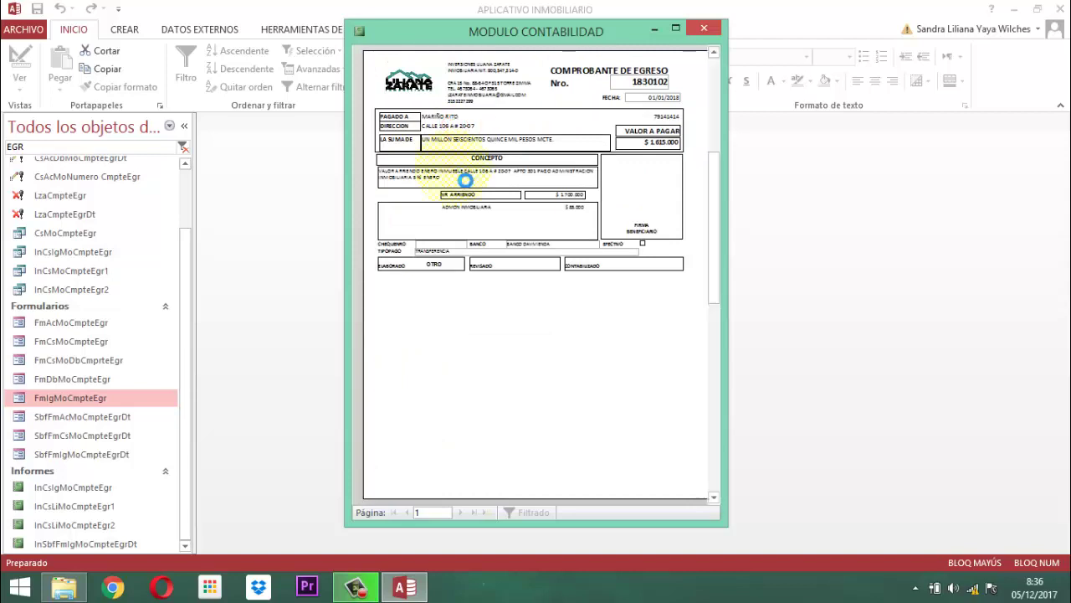
{"action": "left_click", "coordinate": [456, 172]}
{"action": "left_click", "coordinate": [453, 169]}
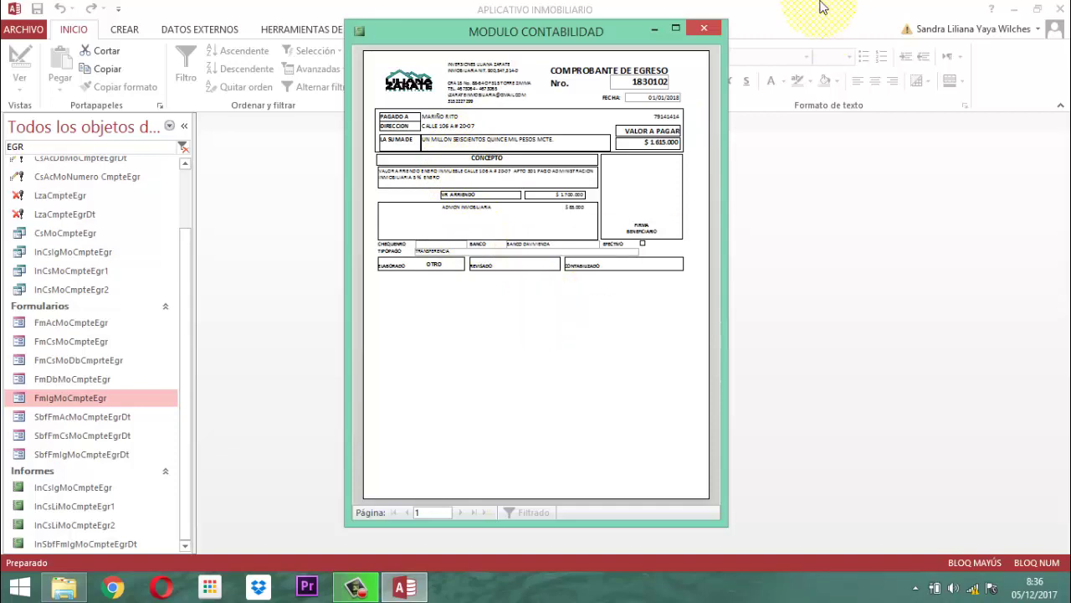
- Close the voucher preview and return from PANEL INICIAL to the application's main screen
{"action": "left_click", "coordinate": [704, 28]}
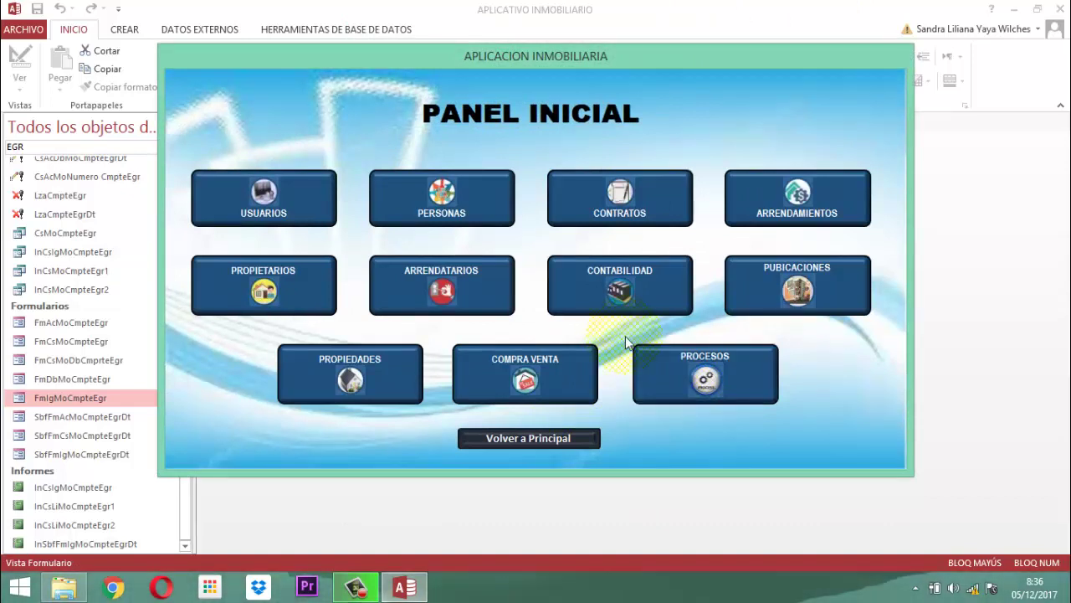
{"action": "left_click", "coordinate": [524, 438]}
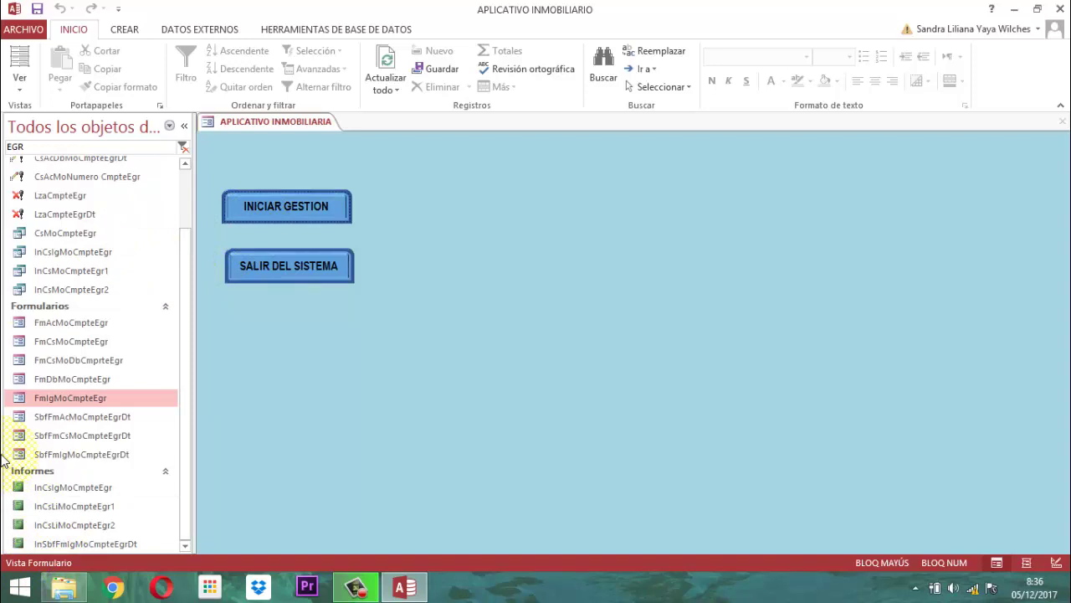
- Open the FmIgMoCmpteEgr form in design view and review the load, after-update and save procedures in its VBA code
{"action": "right_click", "coordinate": [35, 403]}
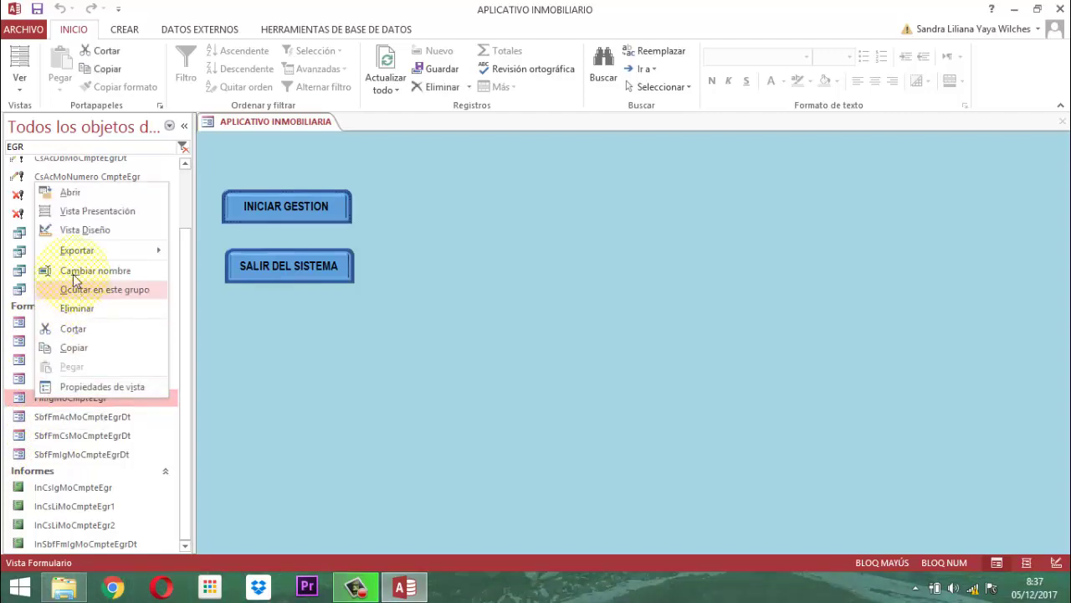
{"action": "left_click", "coordinate": [75, 231]}
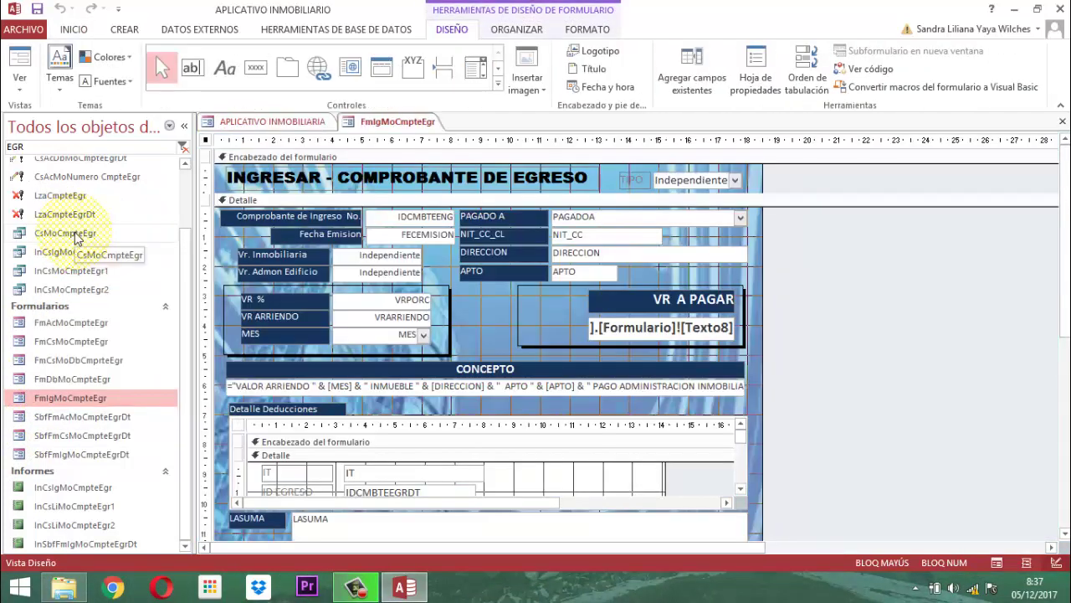
{"action": "left_click", "coordinate": [885, 68]}
{"action": "scroll", "coordinate": [559, 176], "scroll_direction": "up", "scroll_amount": 3}
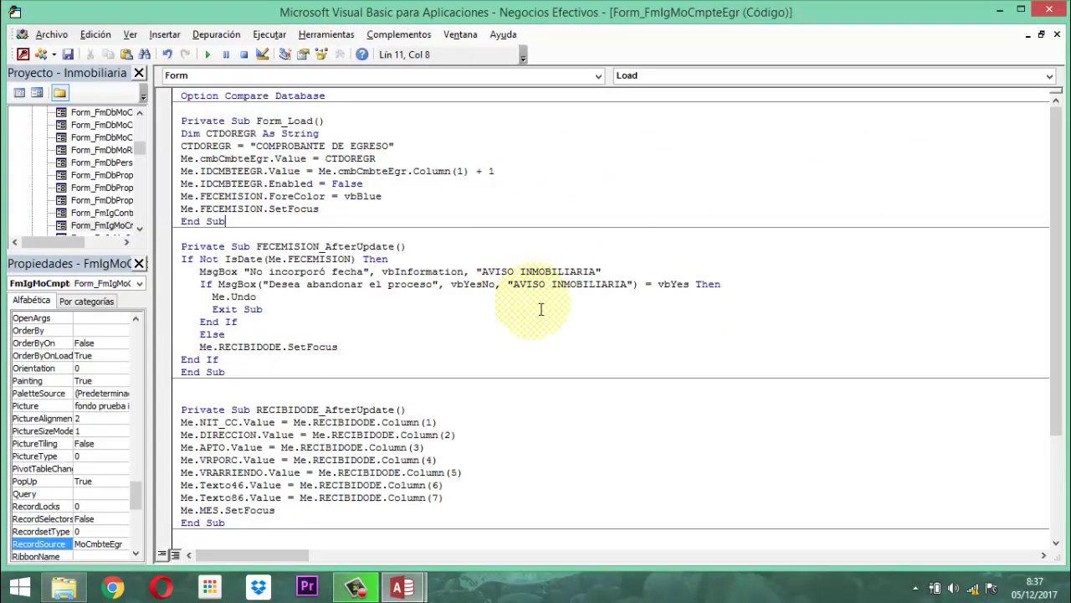
{"action": "scroll", "coordinate": [540, 312], "scroll_direction": "down", "scroll_amount": 3}
{"action": "scroll", "coordinate": [542, 312], "scroll_direction": "down", "scroll_amount": 1}
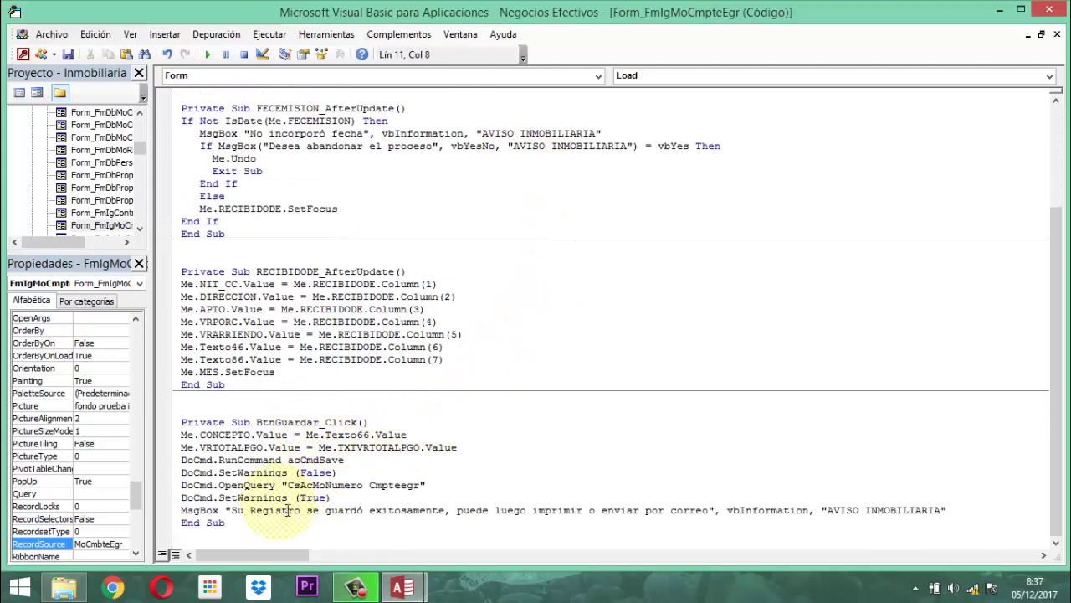
{"action": "scroll", "coordinate": [288, 510], "scroll_direction": "up", "scroll_amount": 6}
{"action": "scroll", "coordinate": [310, 452], "scroll_direction": "down", "scroll_amount": 6}
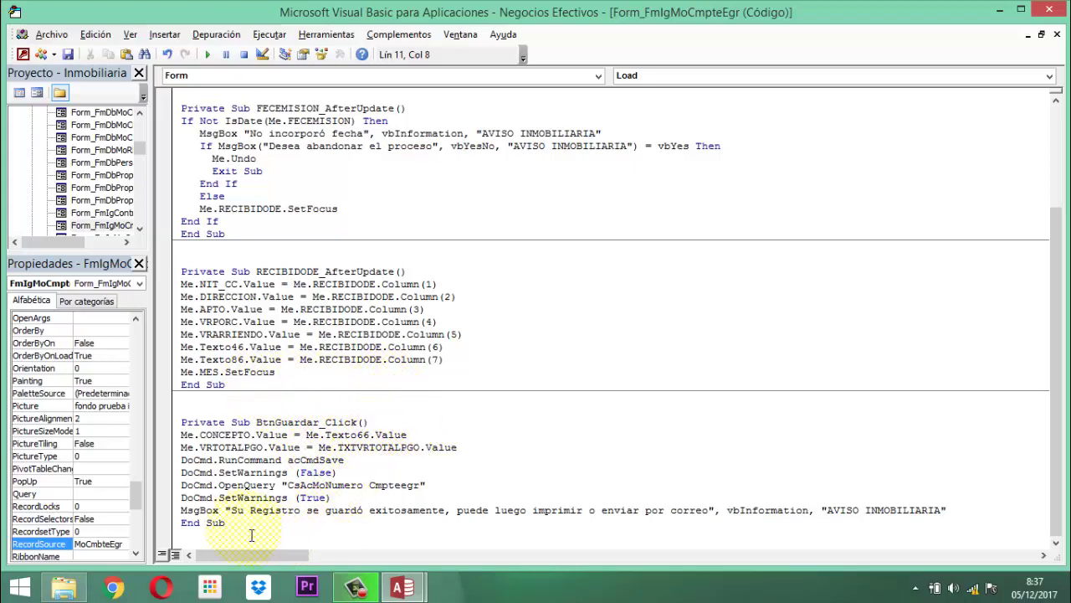
{"action": "scroll", "coordinate": [321, 523], "scroll_direction": "up", "scroll_amount": 4}
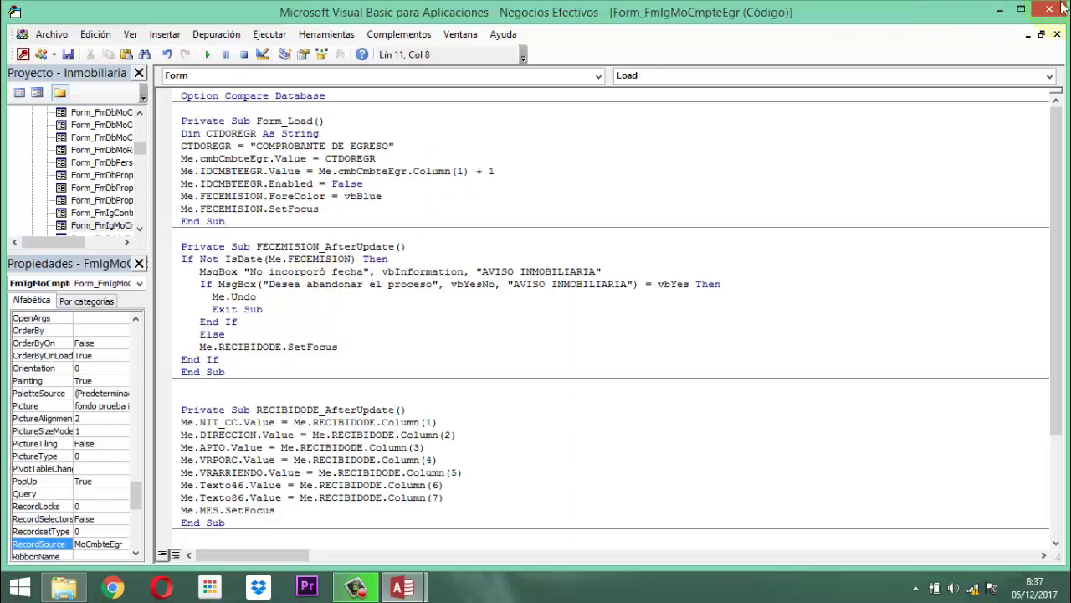
- Leave the code window and close the FmIgMoCmpteEgr form design
{"action": "left_click", "coordinate": [999, 10]}
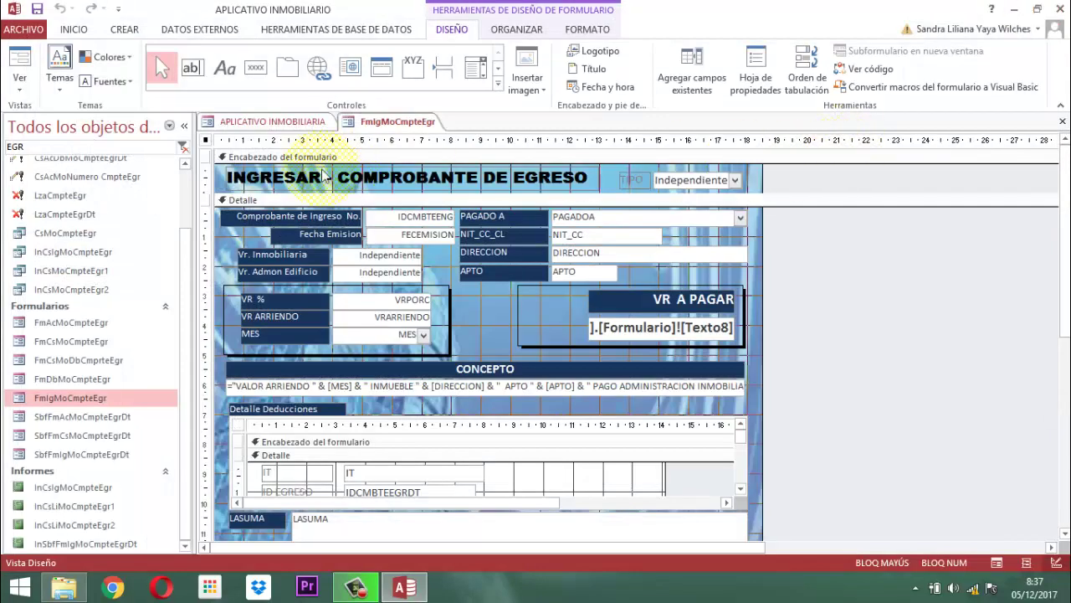
{"action": "right_click", "coordinate": [400, 122]}
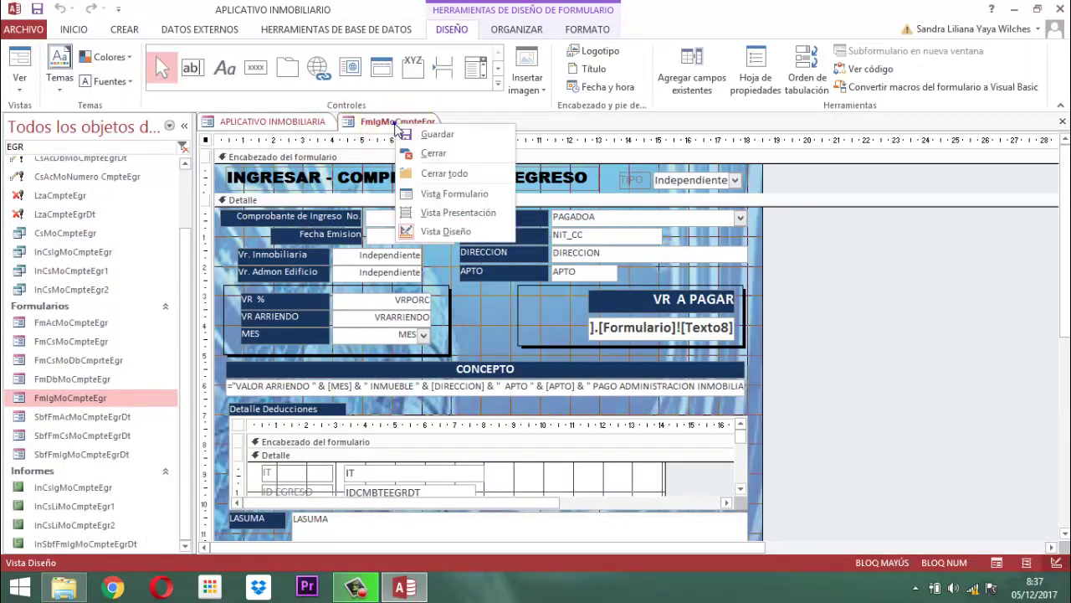
{"action": "left_click", "coordinate": [434, 154]}
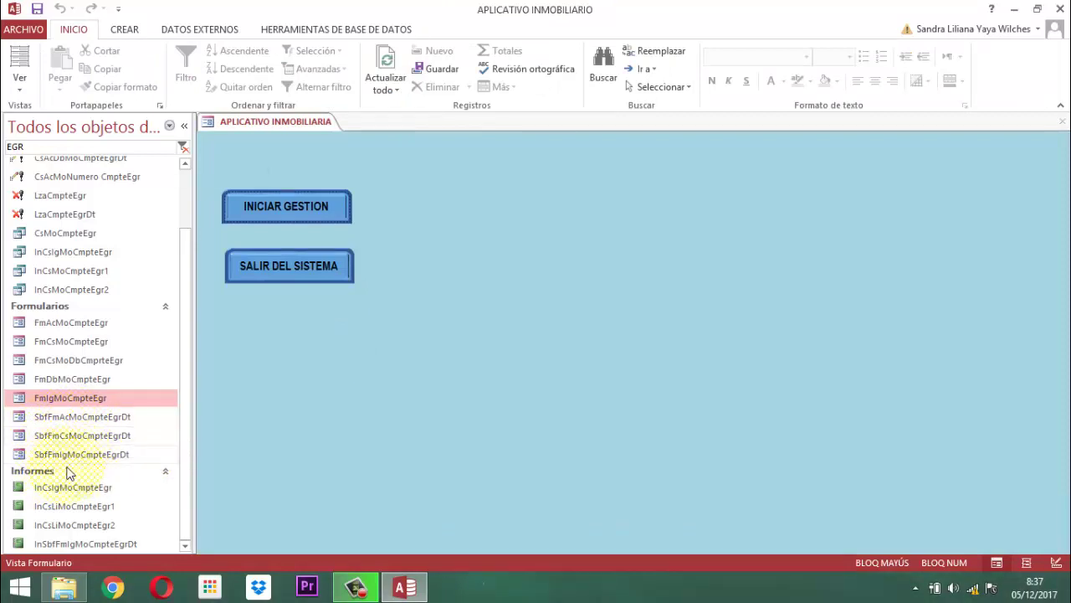
- Select the SbfFmIgMoCmpteEgrDt subform and bring up its available actions
{"action": "left_click", "coordinate": [69, 457]}
{"action": "right_click", "coordinate": [70, 457]}
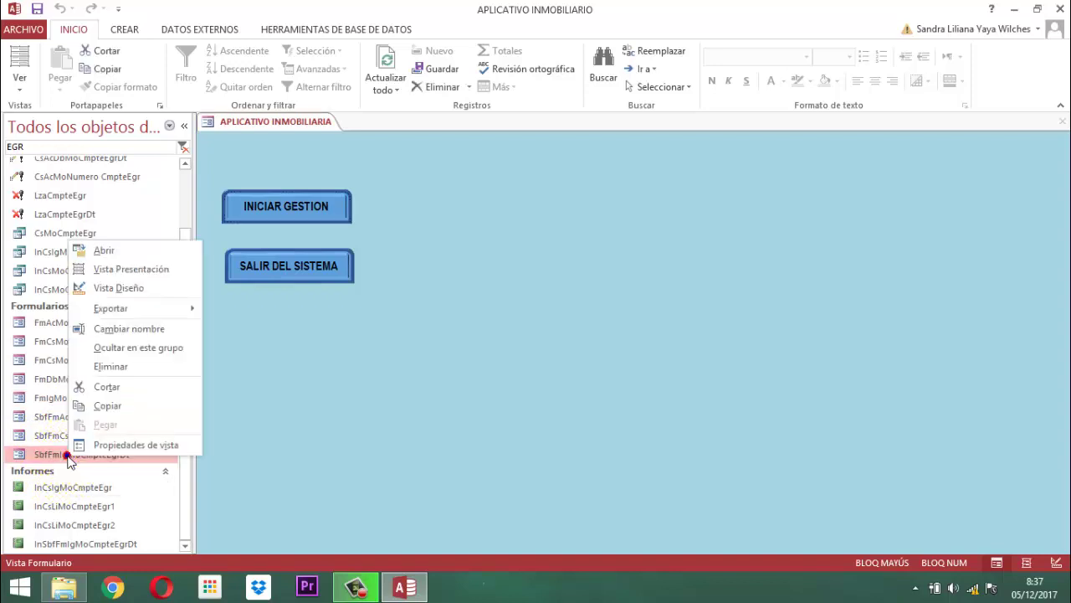